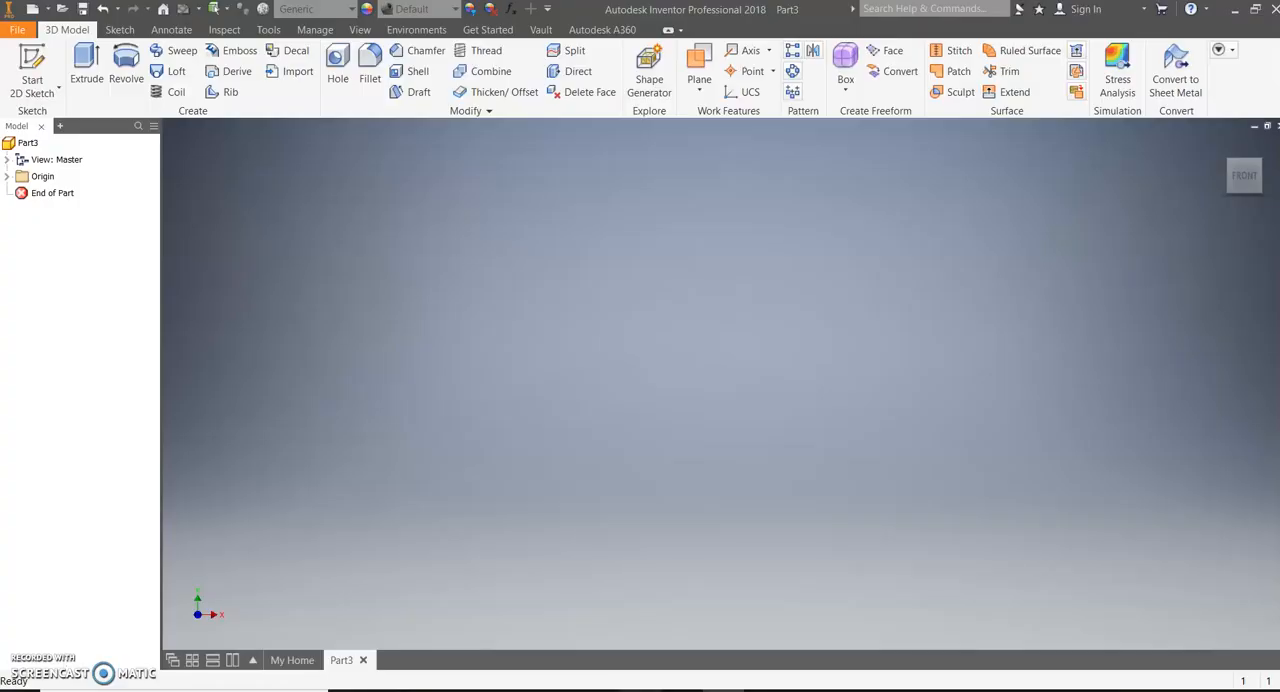
Sketch a 10 in by 1 in rectangle on the front (XY) plane with one corner at the origin
{"action": "left_click", "coordinate": [16, 65]}
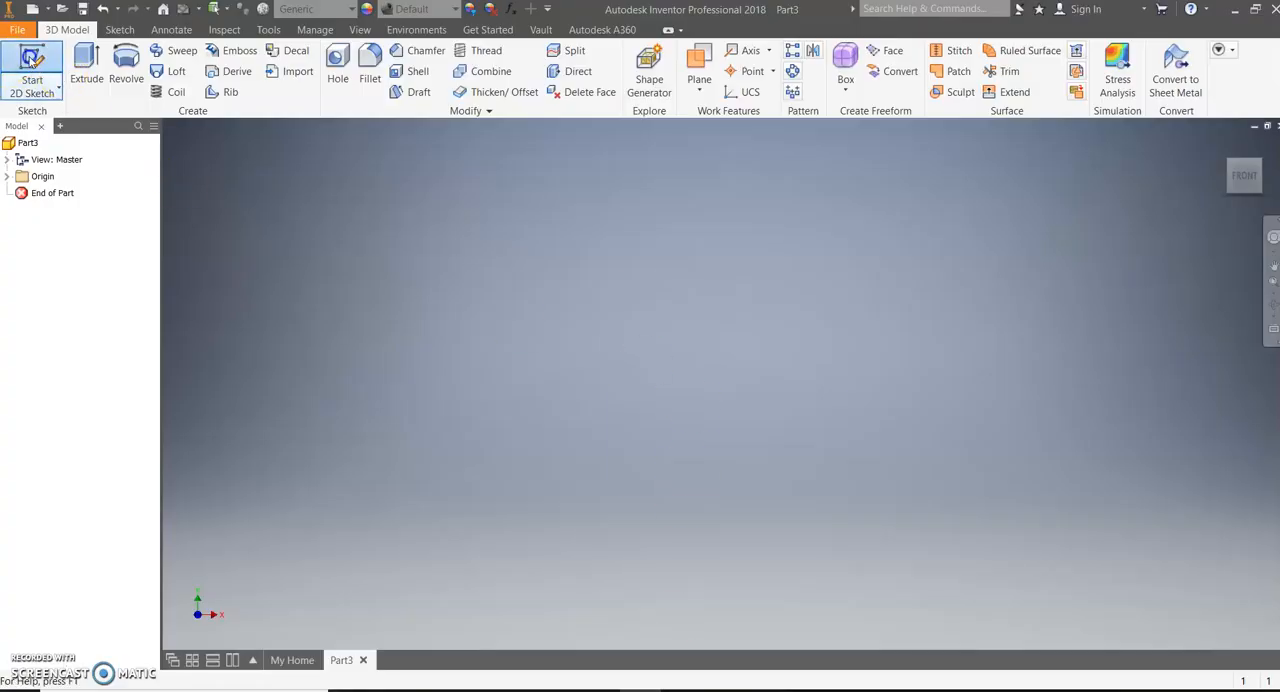
{"action": "left_click", "coordinate": [662, 217]}
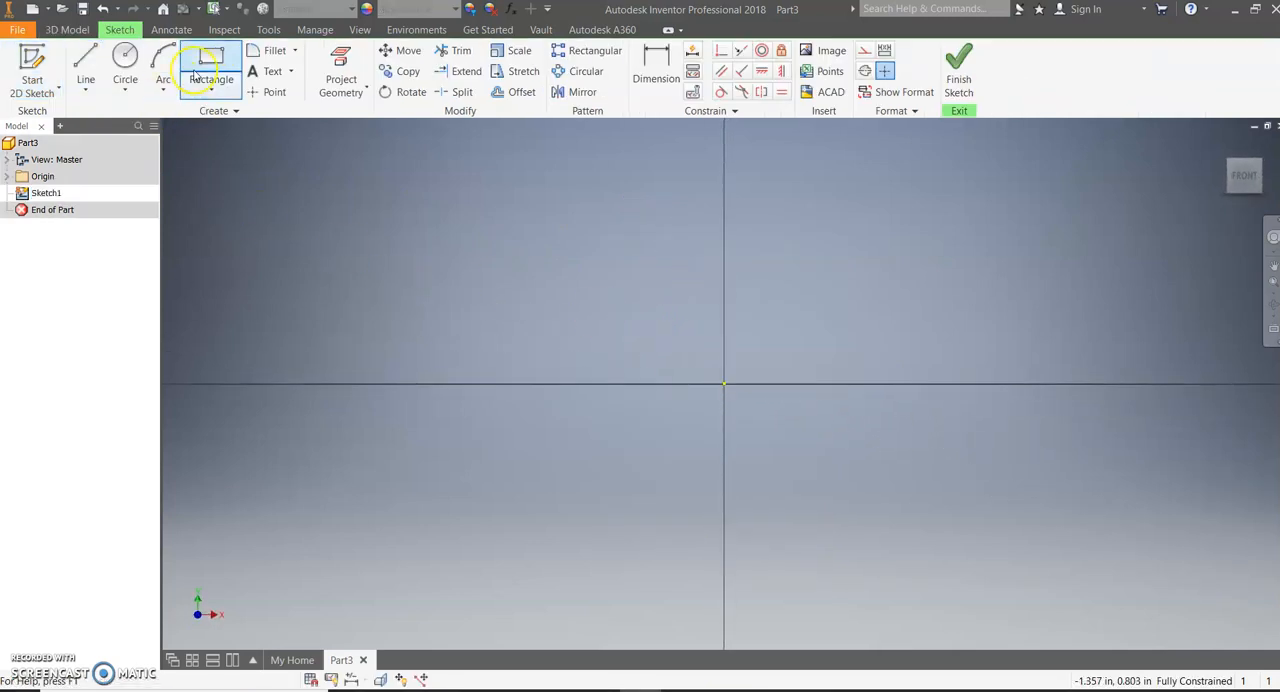
{"action": "left_click", "coordinate": [211, 65]}
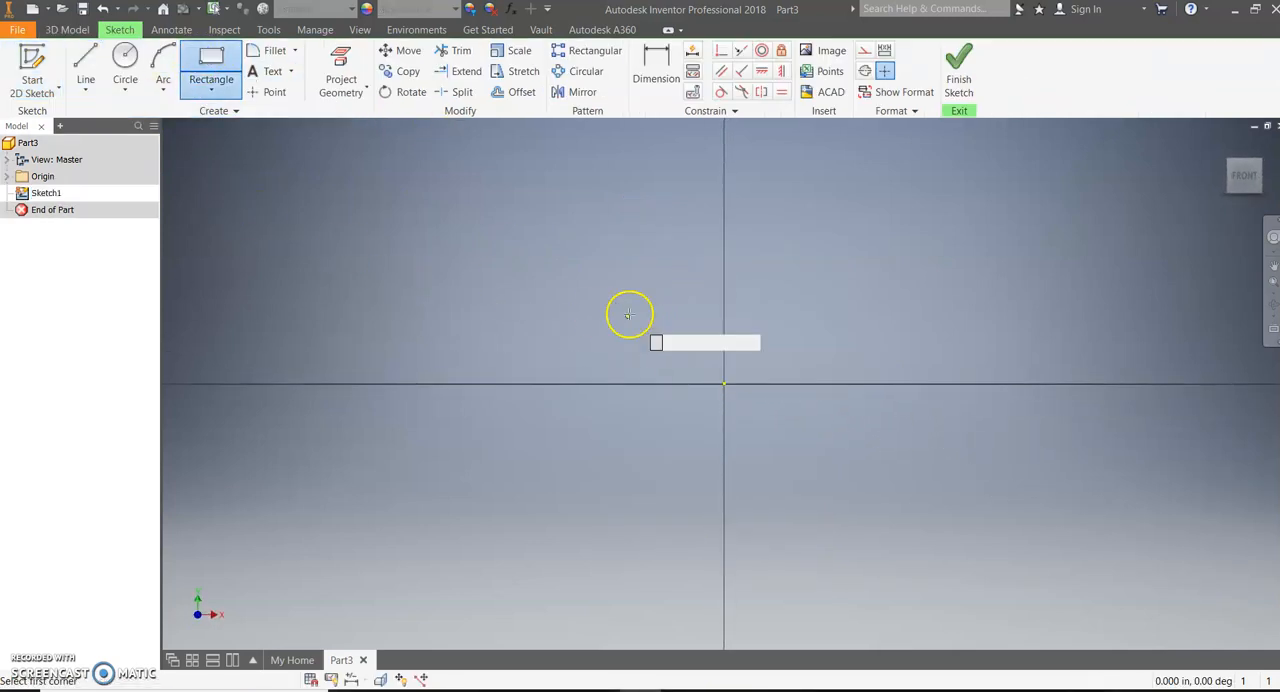
{"action": "left_click", "coordinate": [724, 383]}
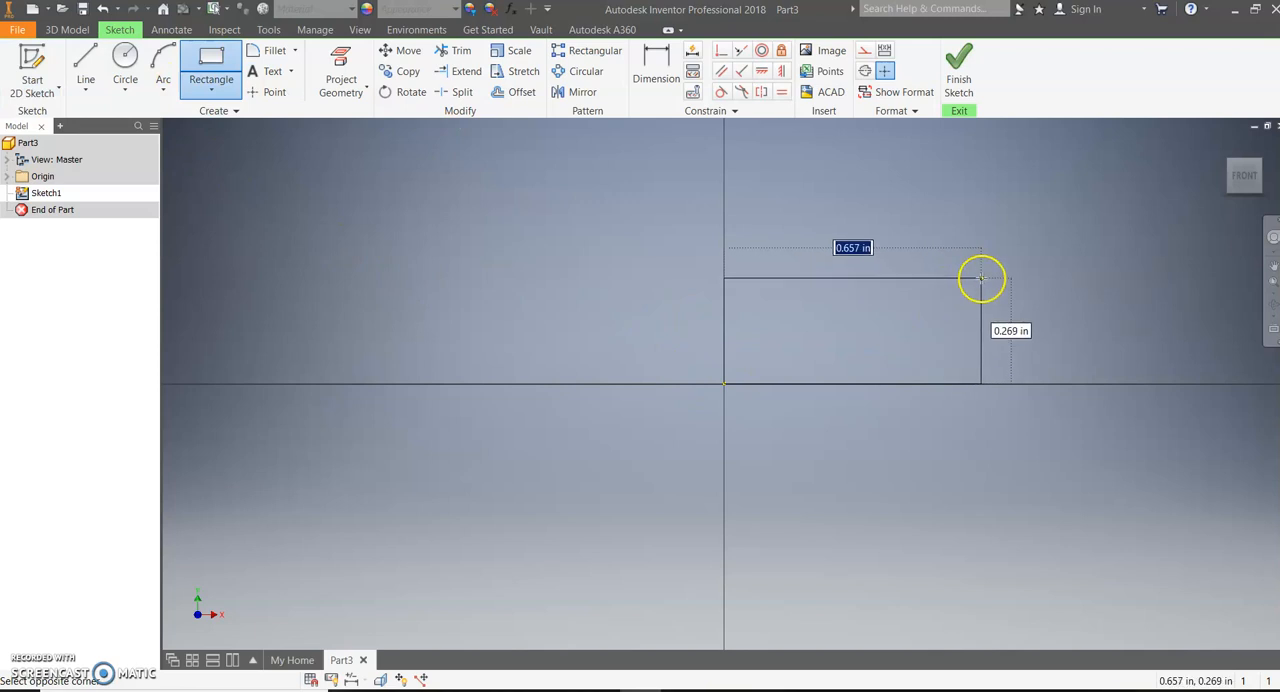
{"action": "type", "text": "10"}
{"action": "key", "text": "Tab"}
{"action": "type", "text": "1"}
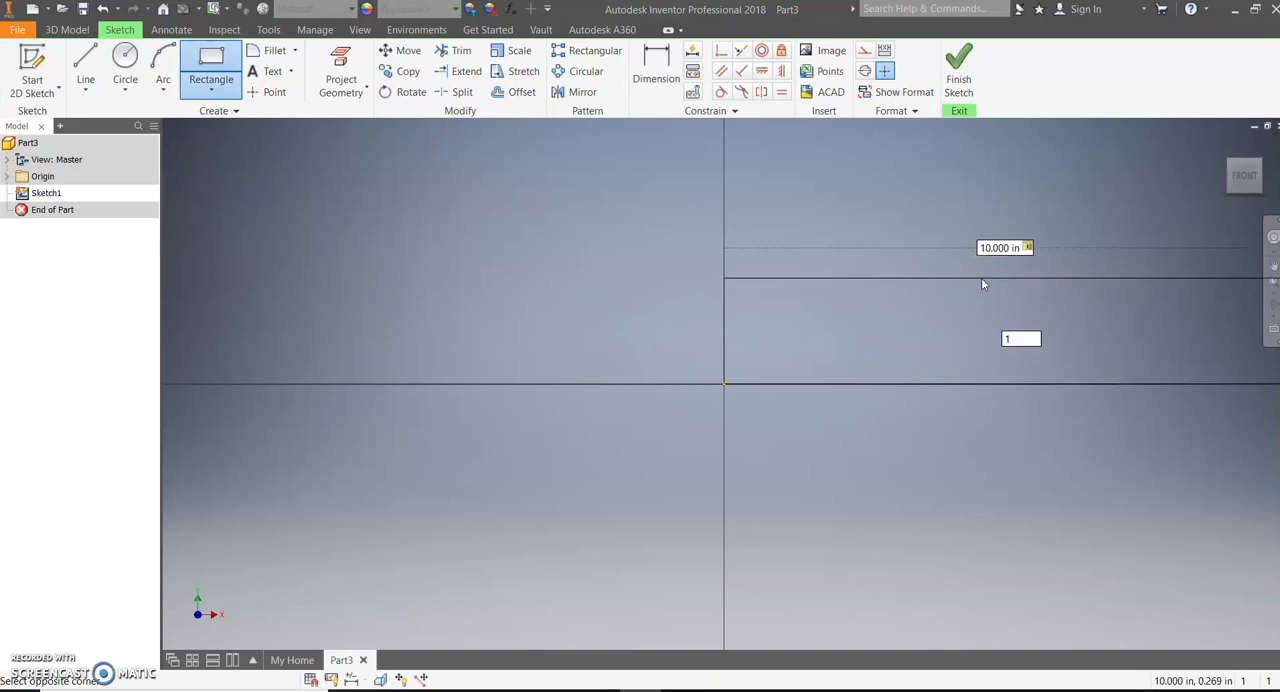
{"action": "key", "text": "Return"}
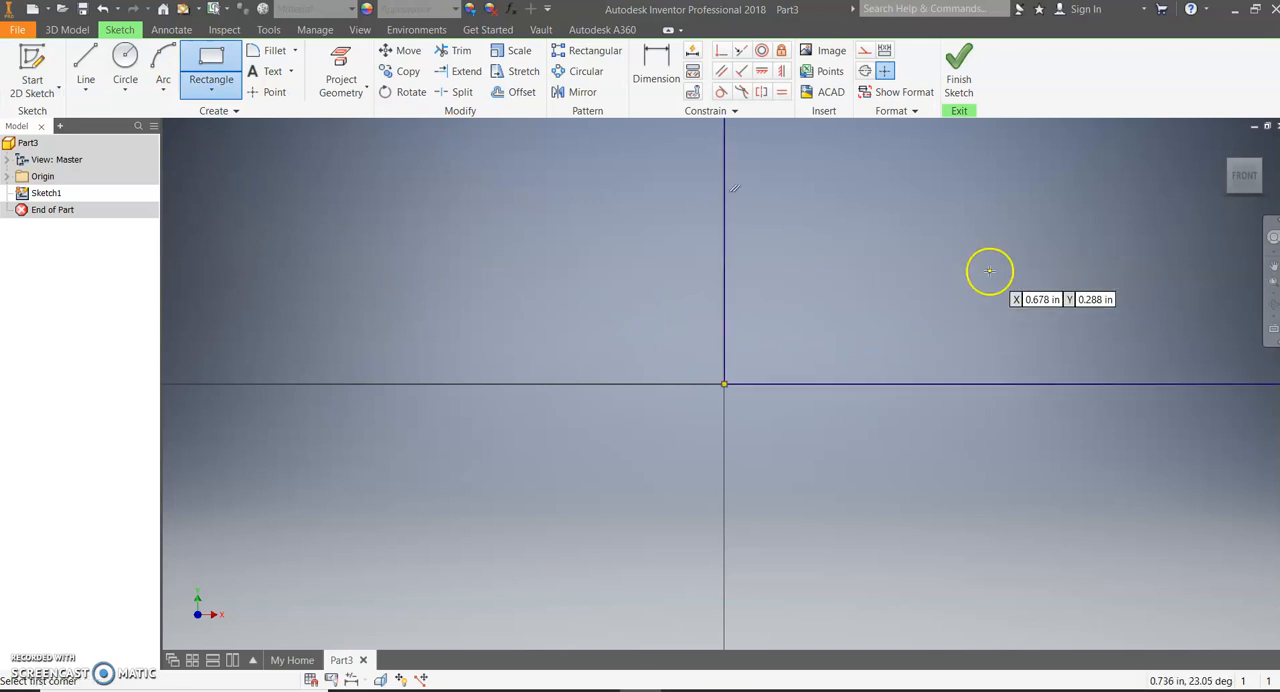
{"action": "left_click", "coordinate": [958, 72]}
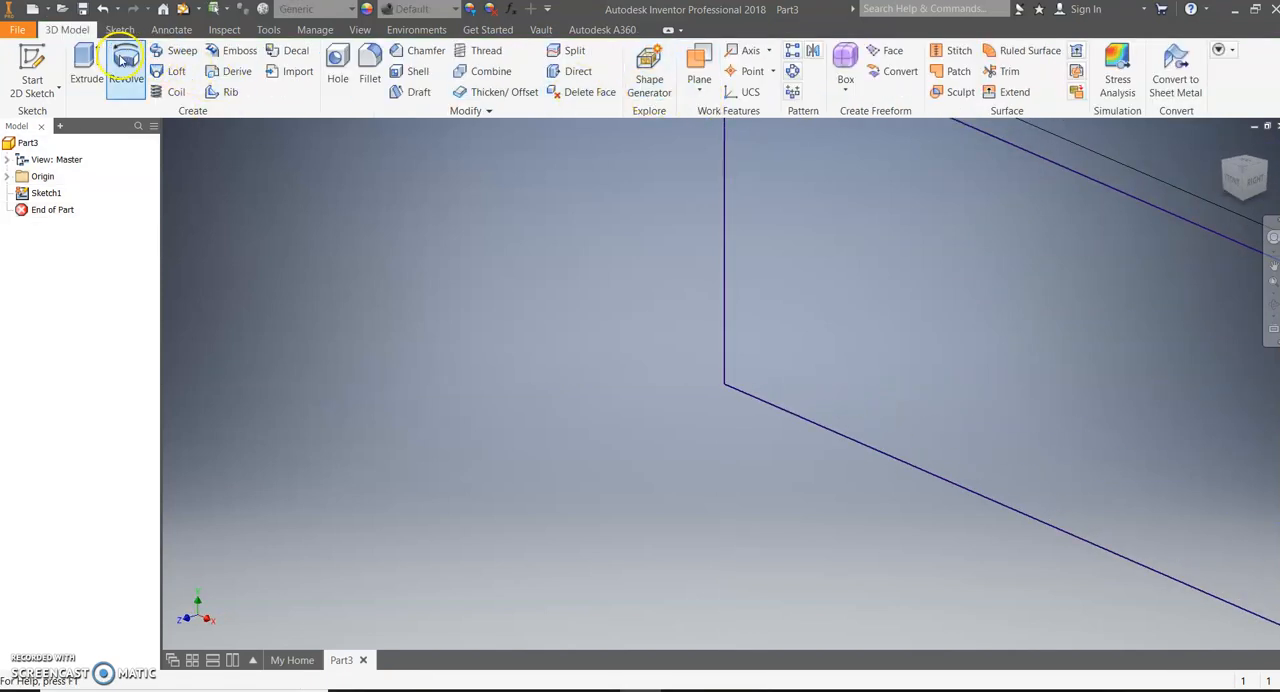
Extrude the rectangle 6 in to form the base plate
{"action": "key", "text": "e"}
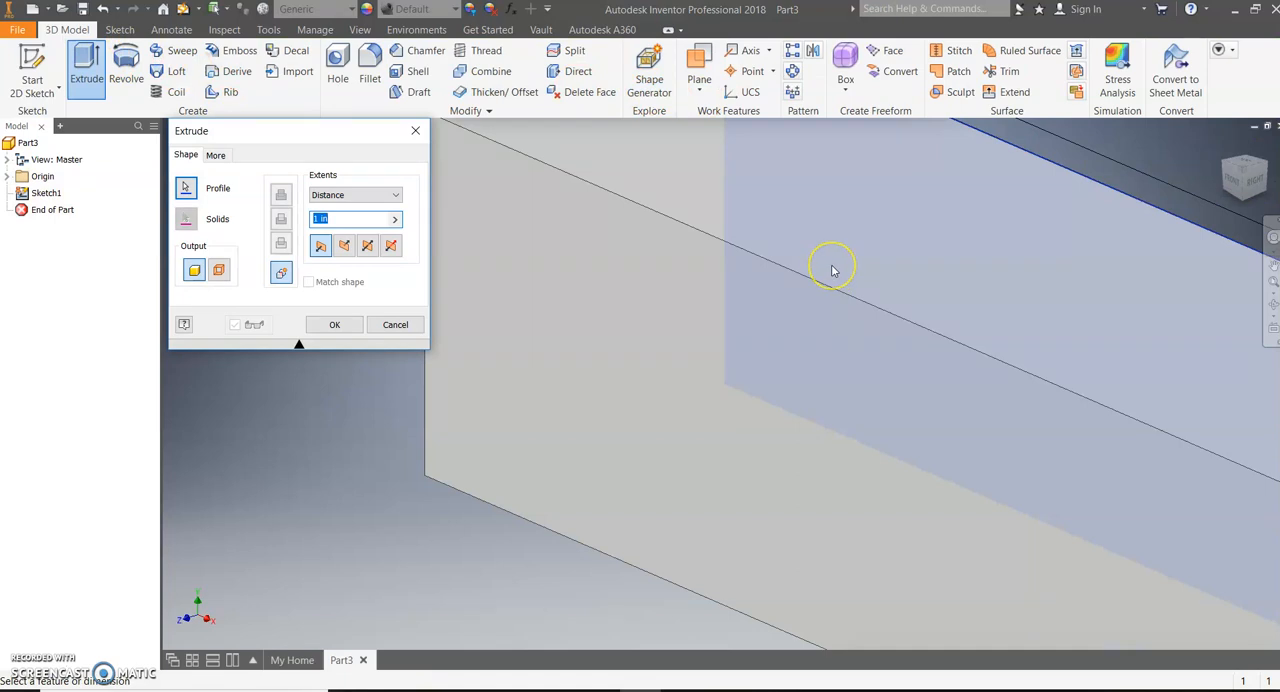
{"action": "type", "text": "6"}
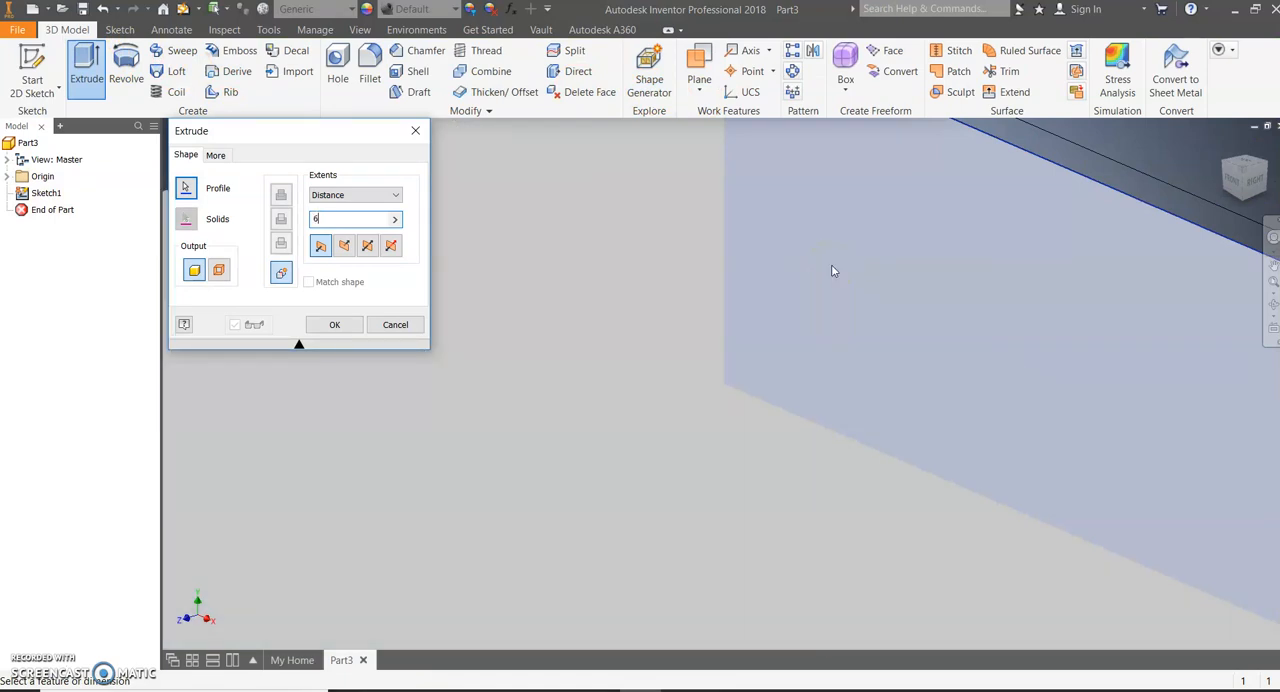
{"action": "key", "text": "Return"}
{"action": "scroll", "coordinate": [830, 267], "scroll_direction": "down", "scroll_amount": 5}
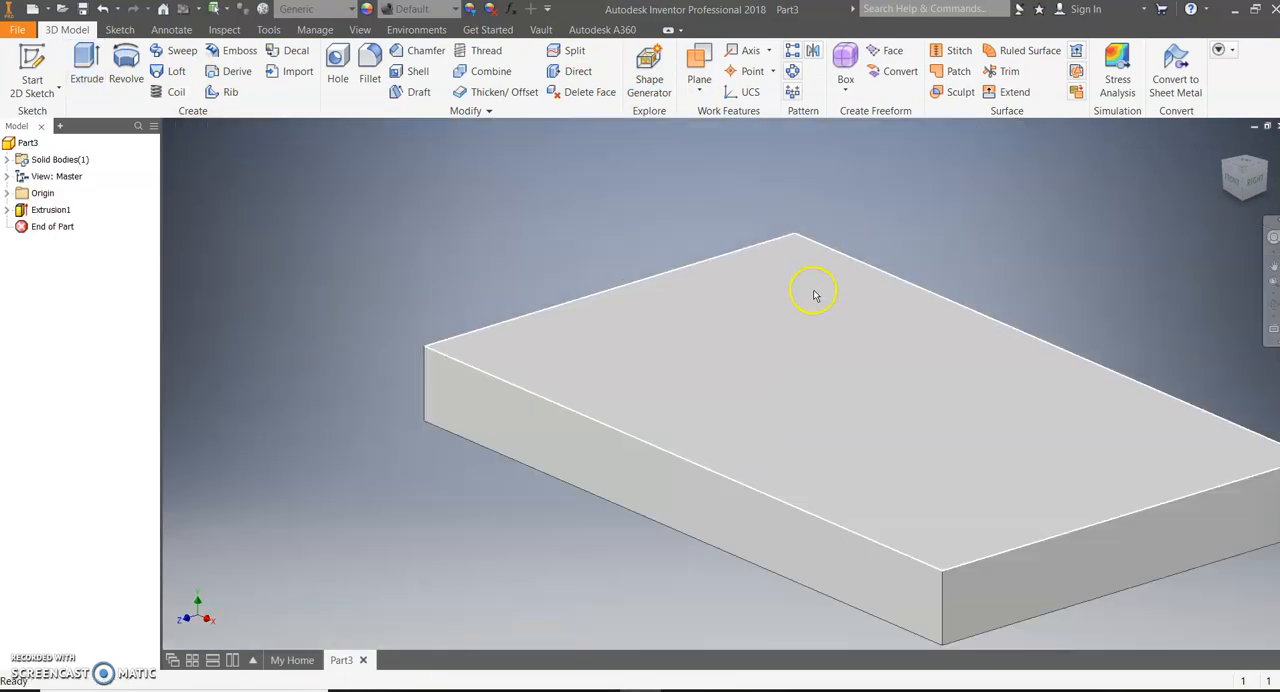
Sketch a rectangle 4 in long and 2 in deep on the base plate's top face, starting from the origin corner at the back edge
{"action": "left_click", "coordinate": [35, 65]}
{"action": "left_click", "coordinate": [774, 331]}
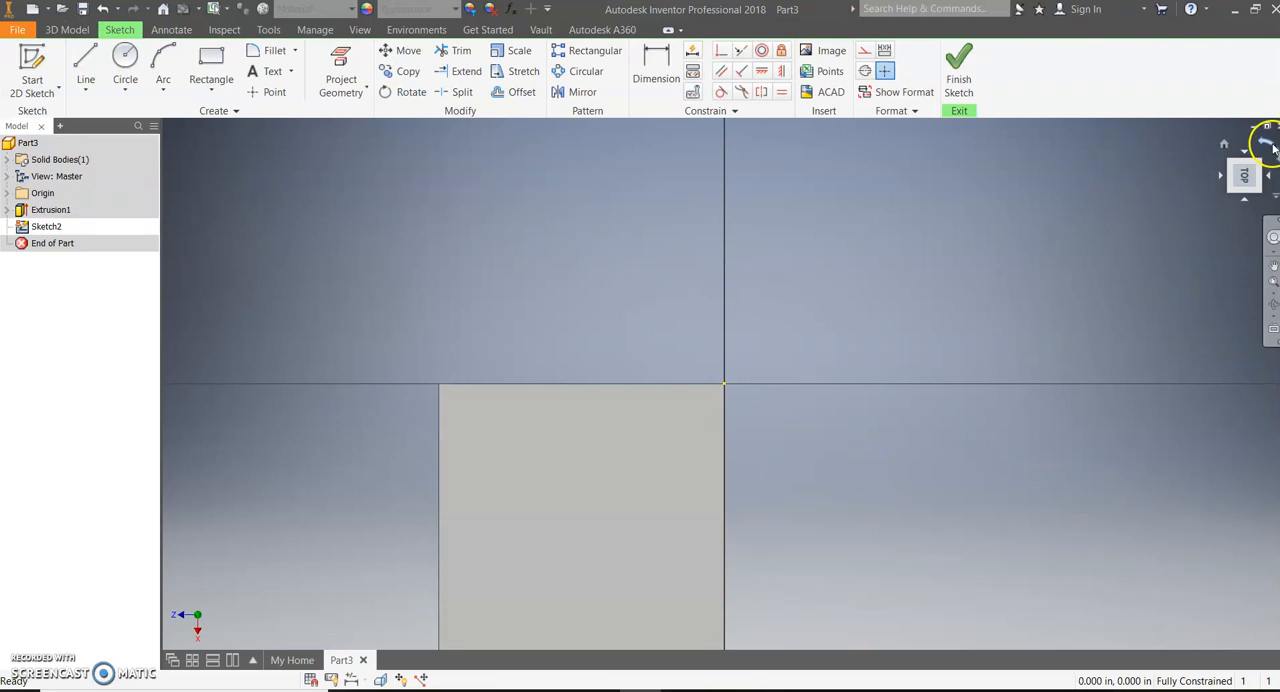
{"action": "left_click", "coordinate": [1271, 146]}
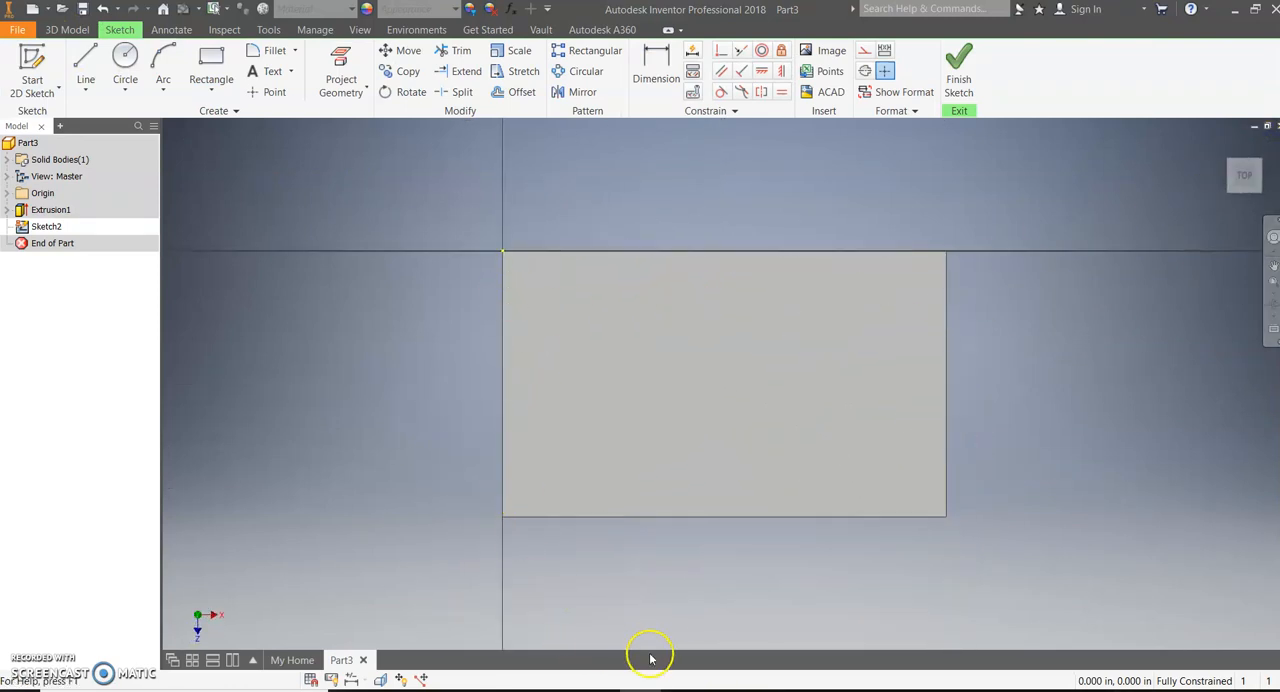
{"action": "left_click", "coordinate": [637, 678]}
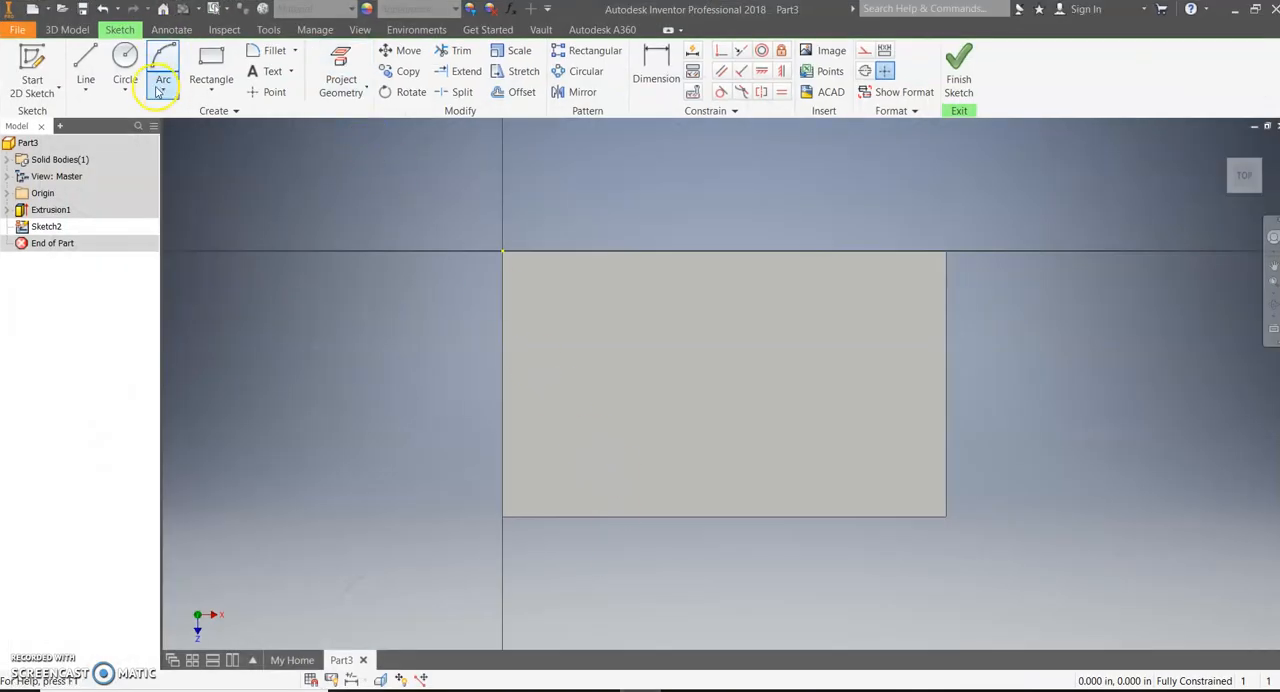
{"action": "left_click", "coordinate": [208, 68]}
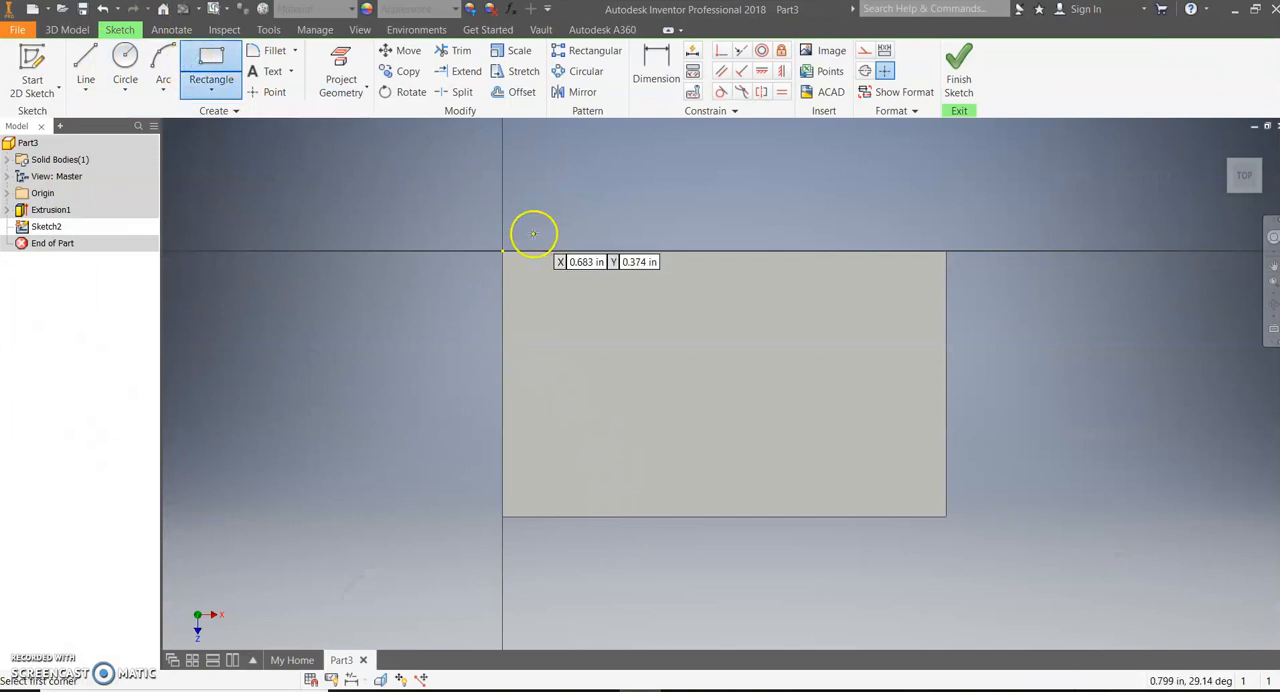
{"action": "left_click", "coordinate": [500, 250]}
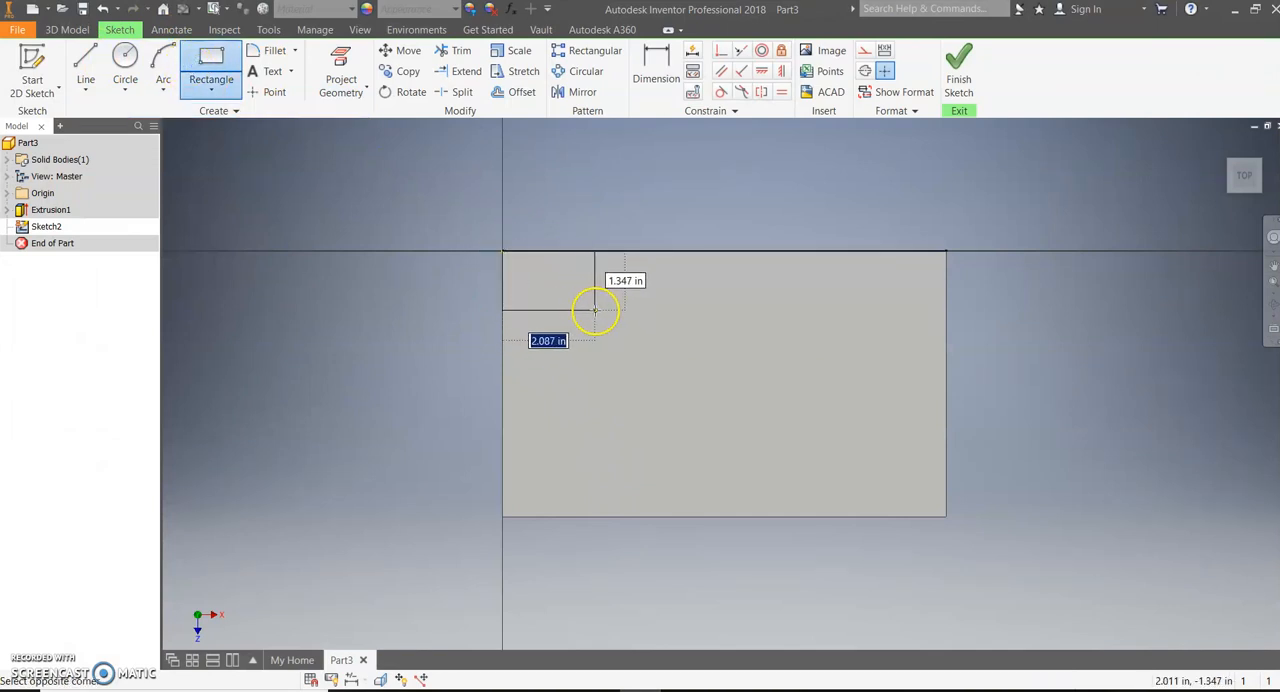
{"action": "key", "text": "Tab"}
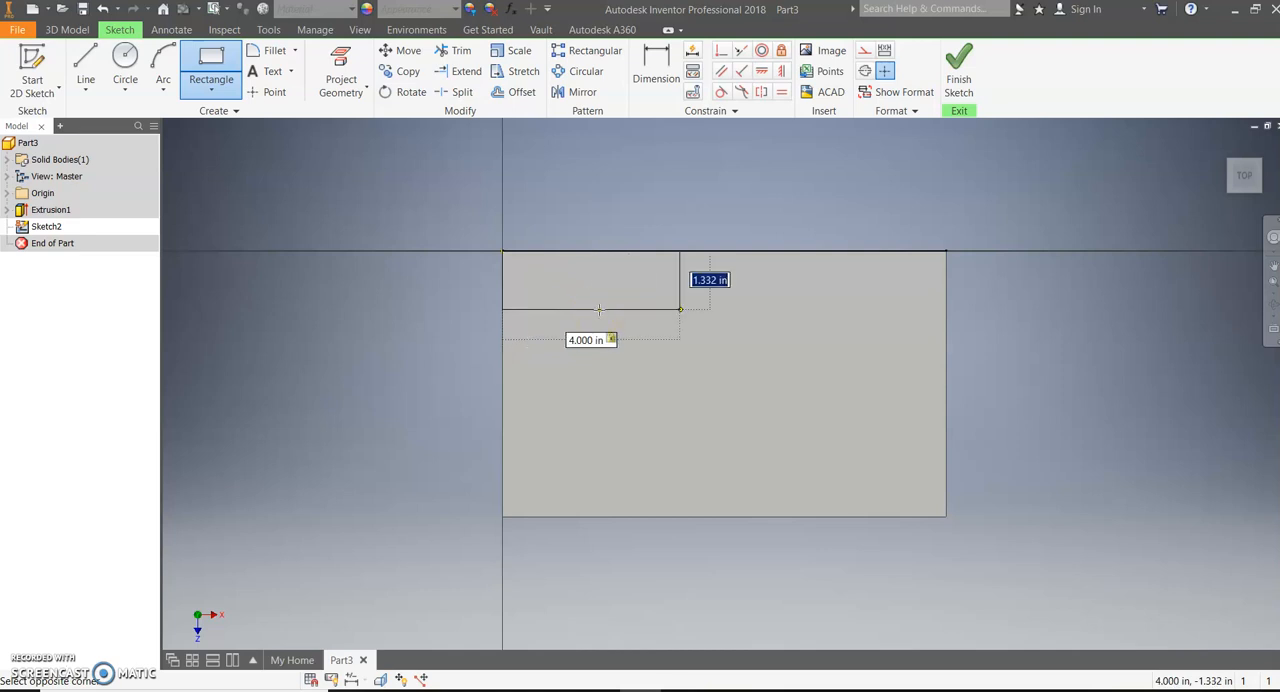
{"action": "type", "text": "2"}
{"action": "key", "text": "Return"}
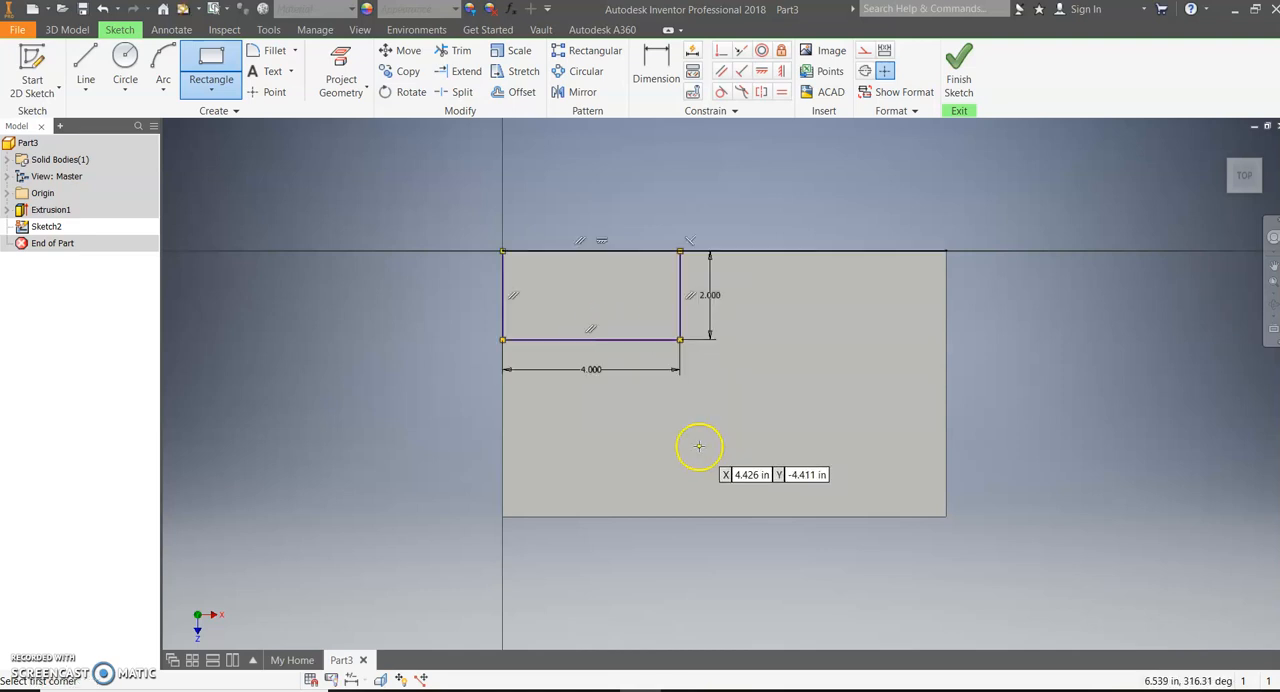
{"action": "left_click", "coordinate": [972, 84]}
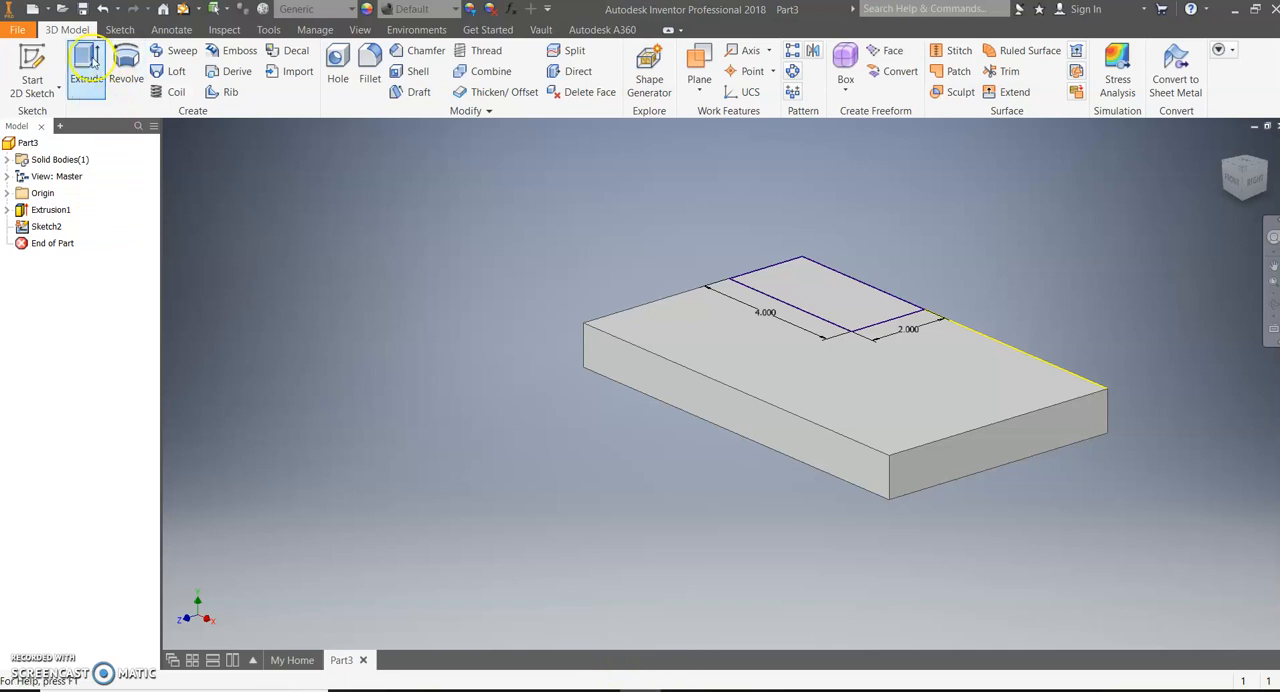
Extrude the small rectangle 6 in upward, joining it to the base plate as an upright
{"action": "left_click", "coordinate": [87, 66]}
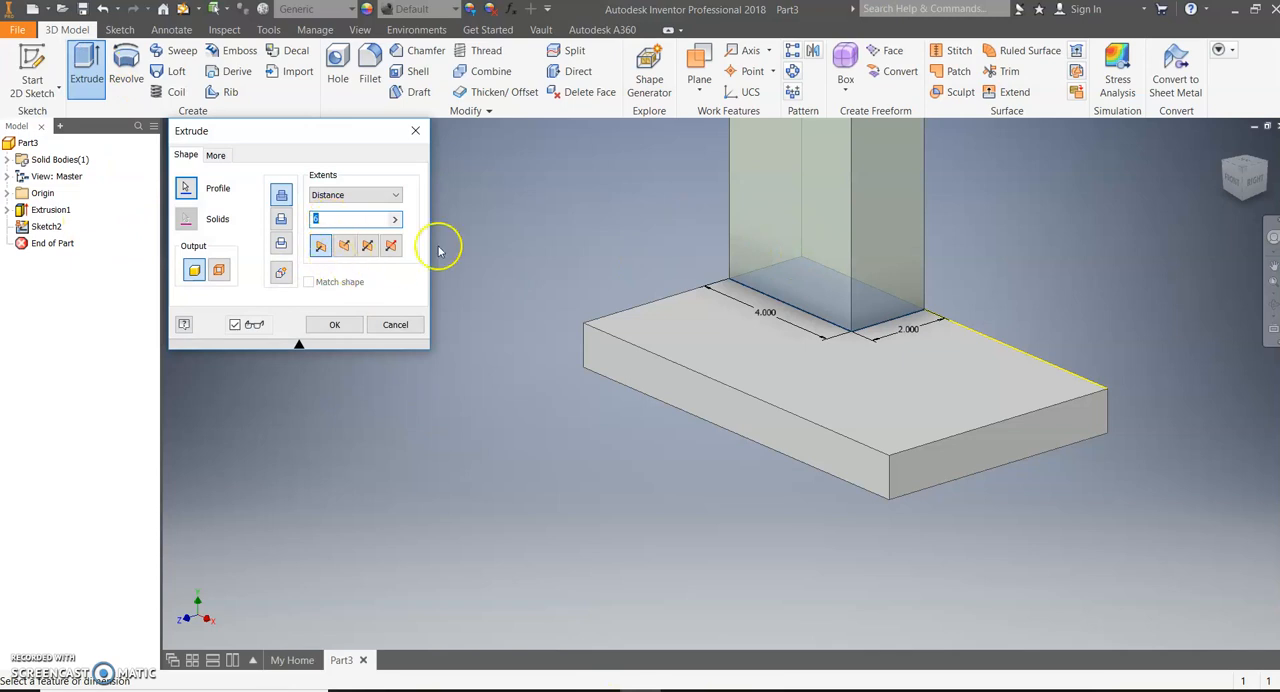
{"action": "scroll", "coordinate": [500, 322], "scroll_direction": "down", "scroll_amount": 3}
{"action": "scroll", "coordinate": [557, 297], "scroll_direction": "up", "scroll_amount": 2}
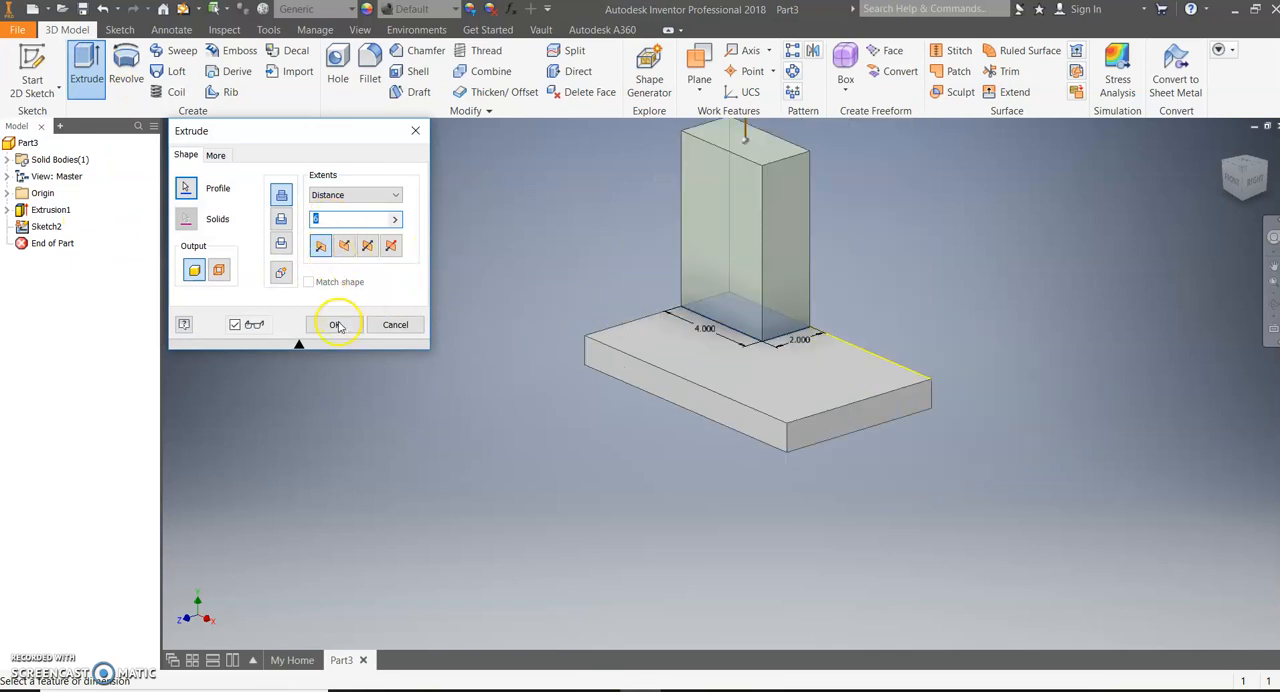
{"action": "left_click", "coordinate": [336, 325]}
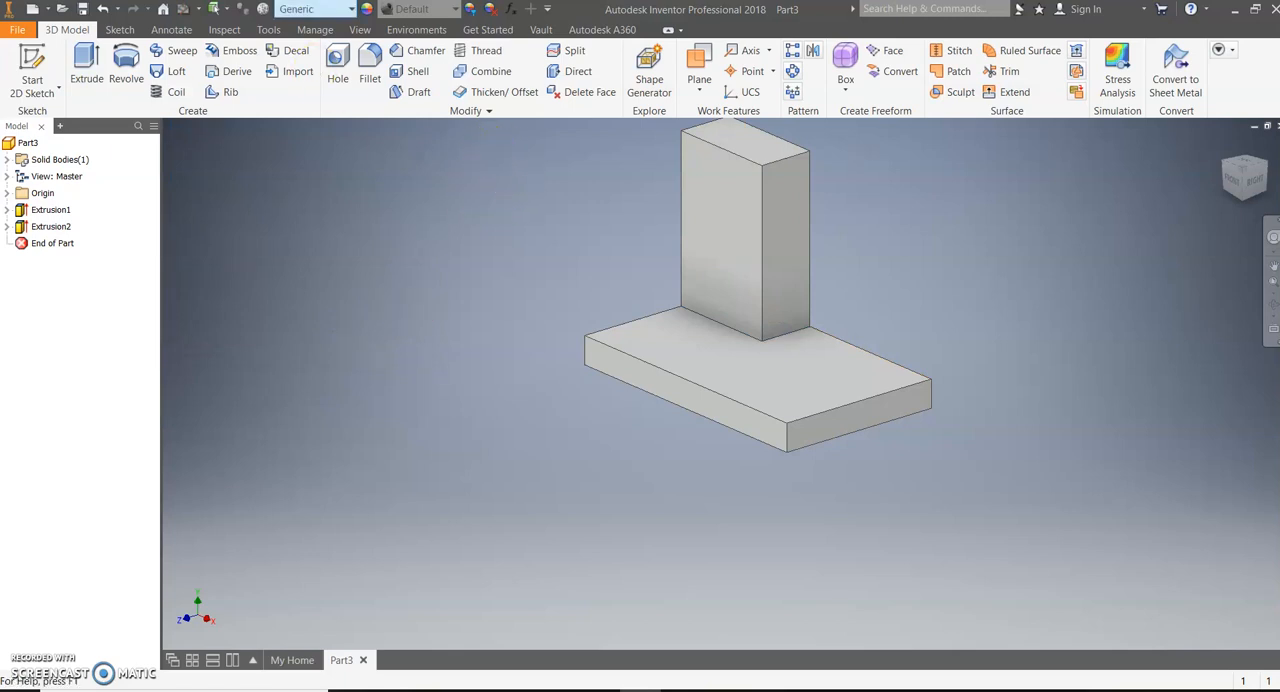
Fillet the upright's two short top edges and its inner edge where it meets the base plate with a 2 in radius
{"action": "left_click", "coordinate": [369, 74]}
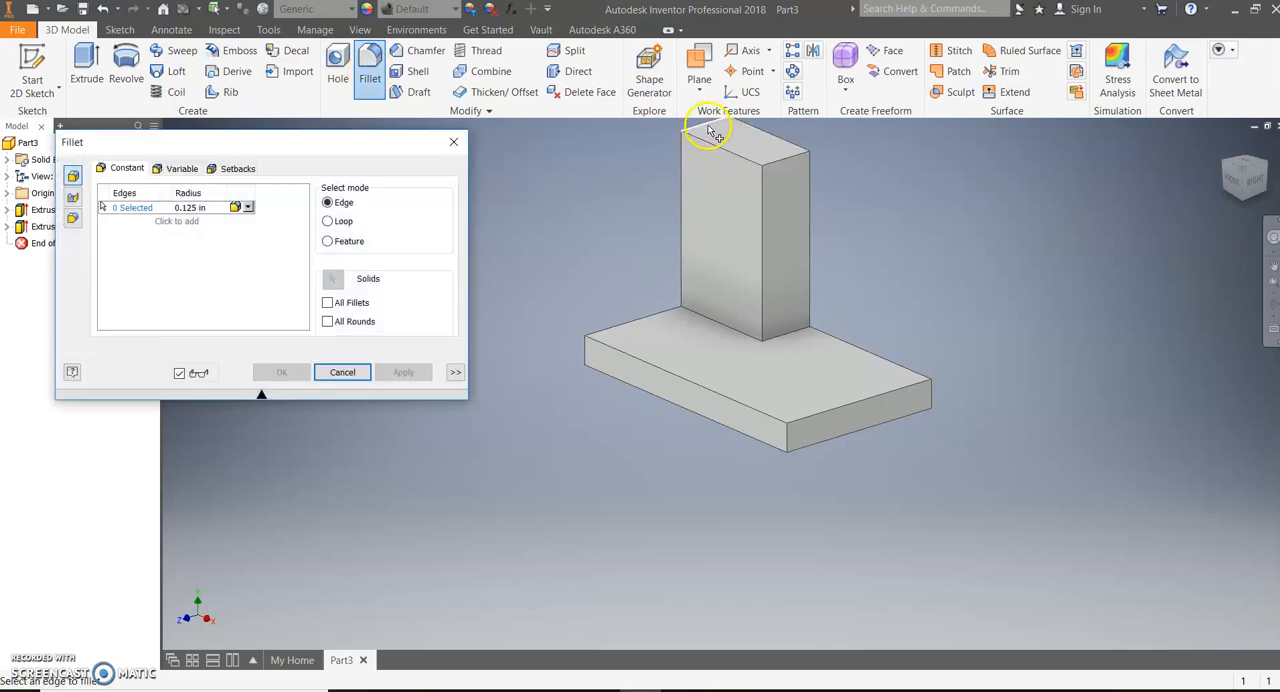
{"action": "left_click", "coordinate": [710, 131]}
{"action": "left_click", "coordinate": [192, 207]}
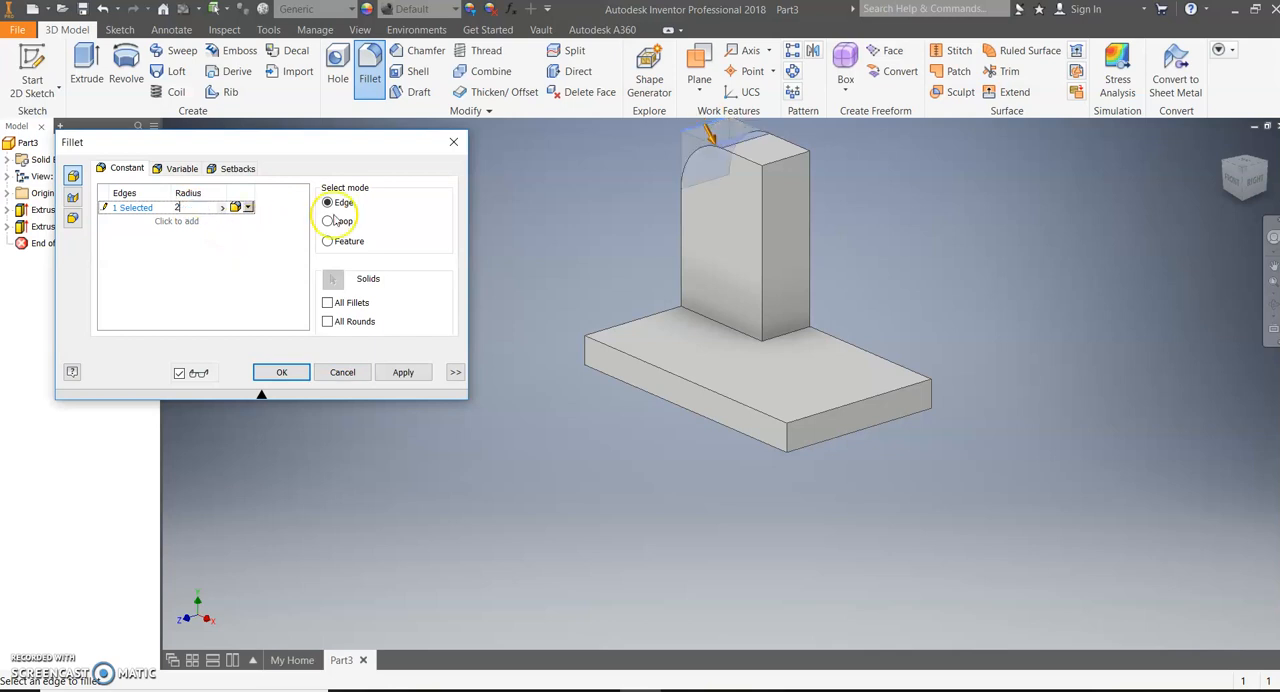
{"action": "left_click", "coordinate": [789, 166]}
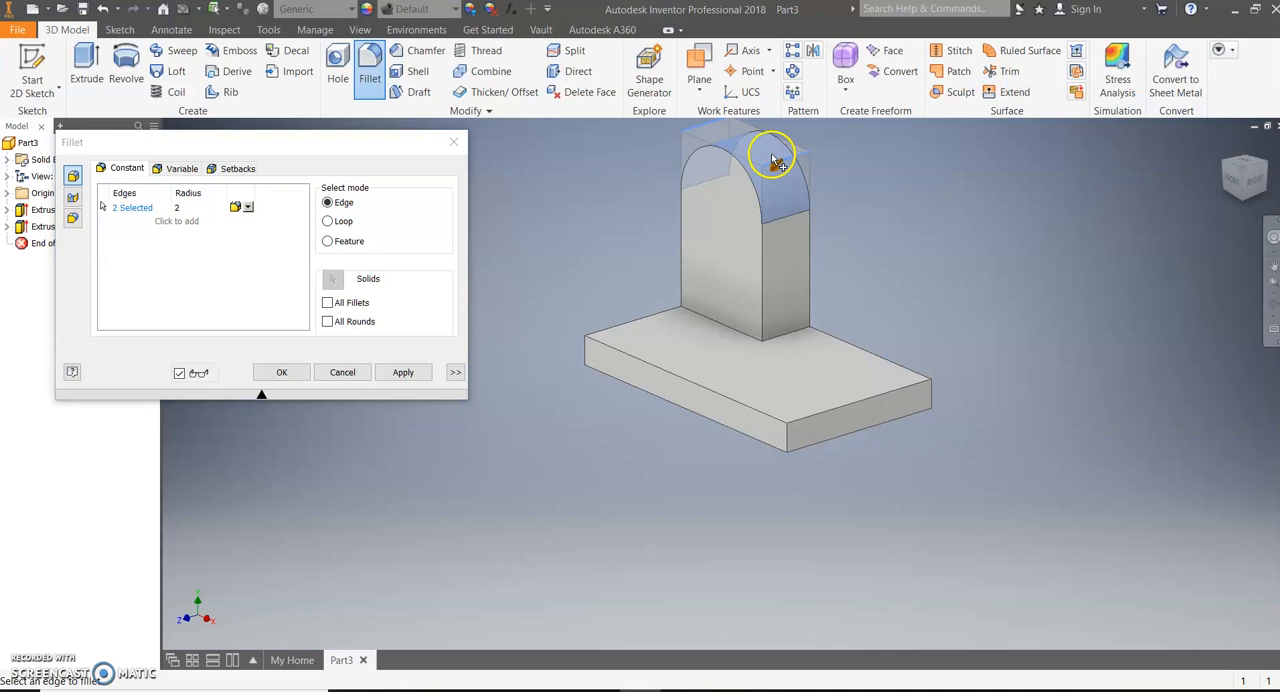
{"action": "left_click", "coordinate": [804, 331]}
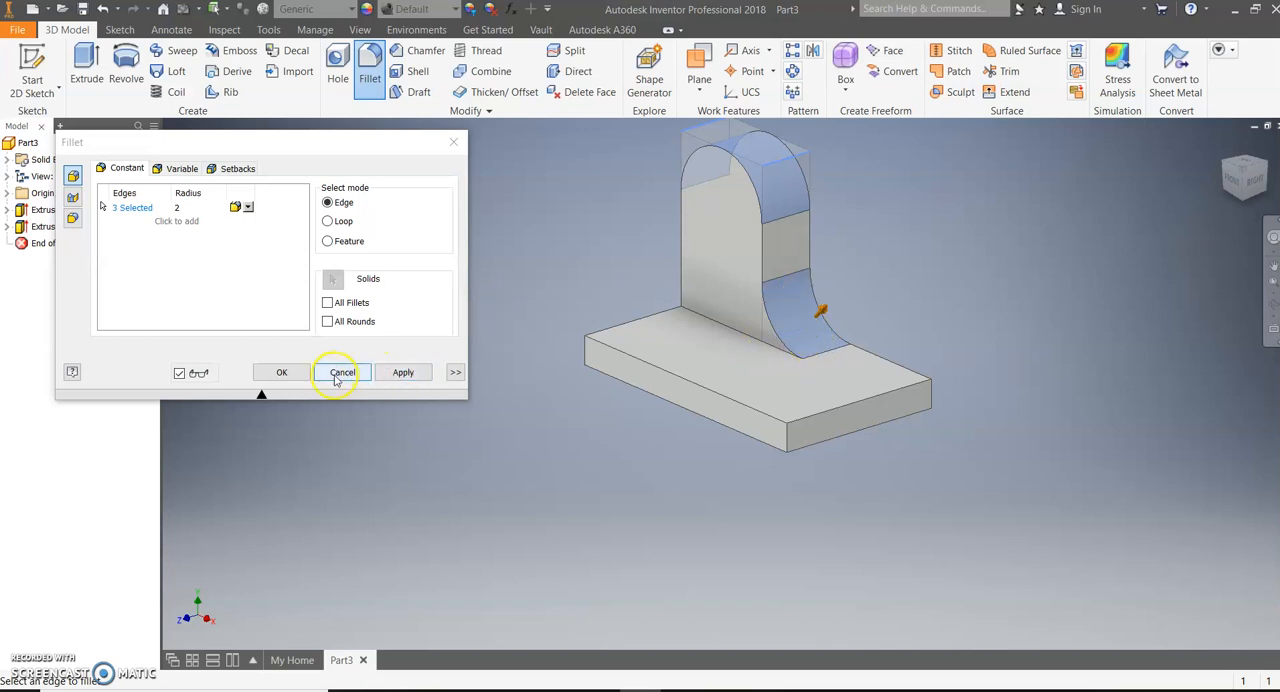
{"action": "left_click", "coordinate": [284, 373]}
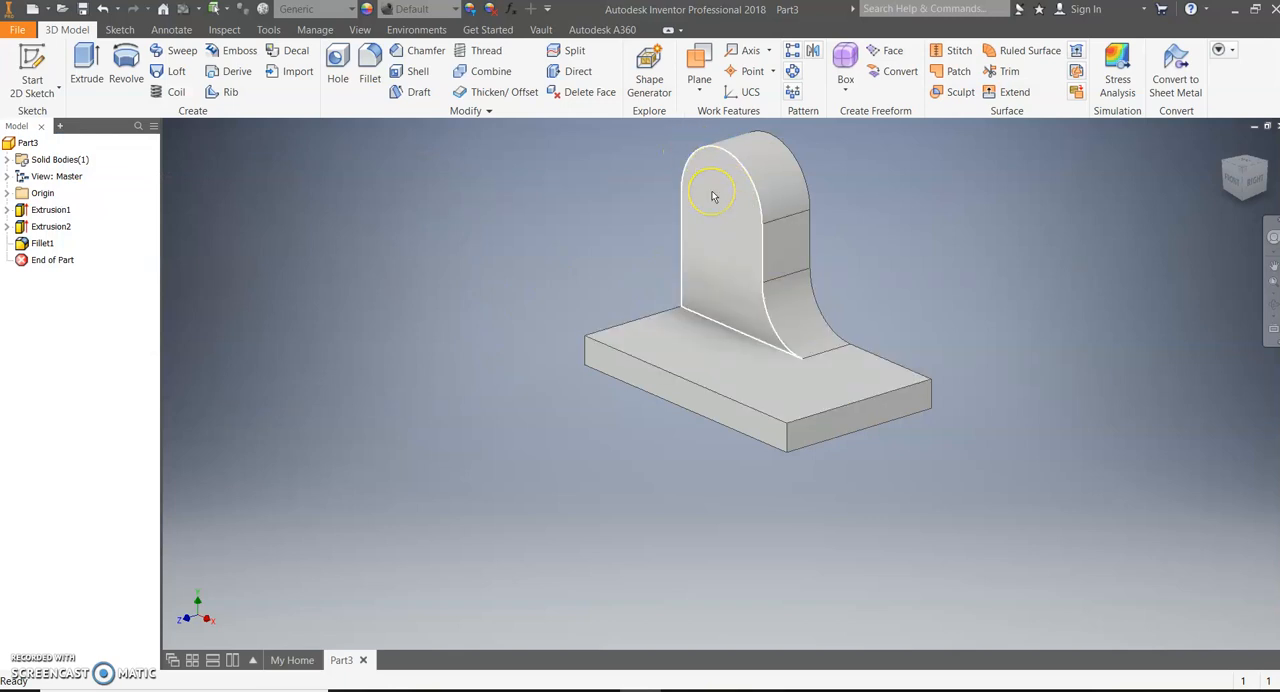
Add a 2 in diameter through-all hole on the upright's front face, concentric with its rounded top
{"action": "left_click", "coordinate": [352, 66]}
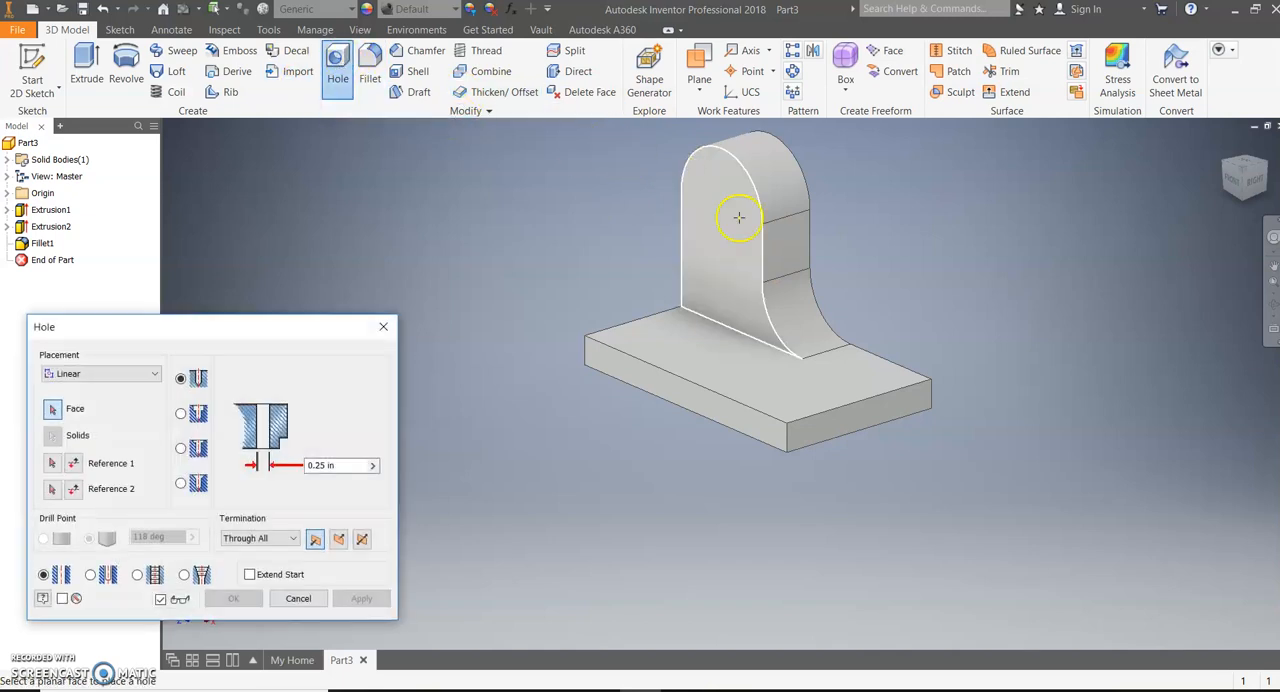
{"action": "left_click", "coordinate": [97, 376]}
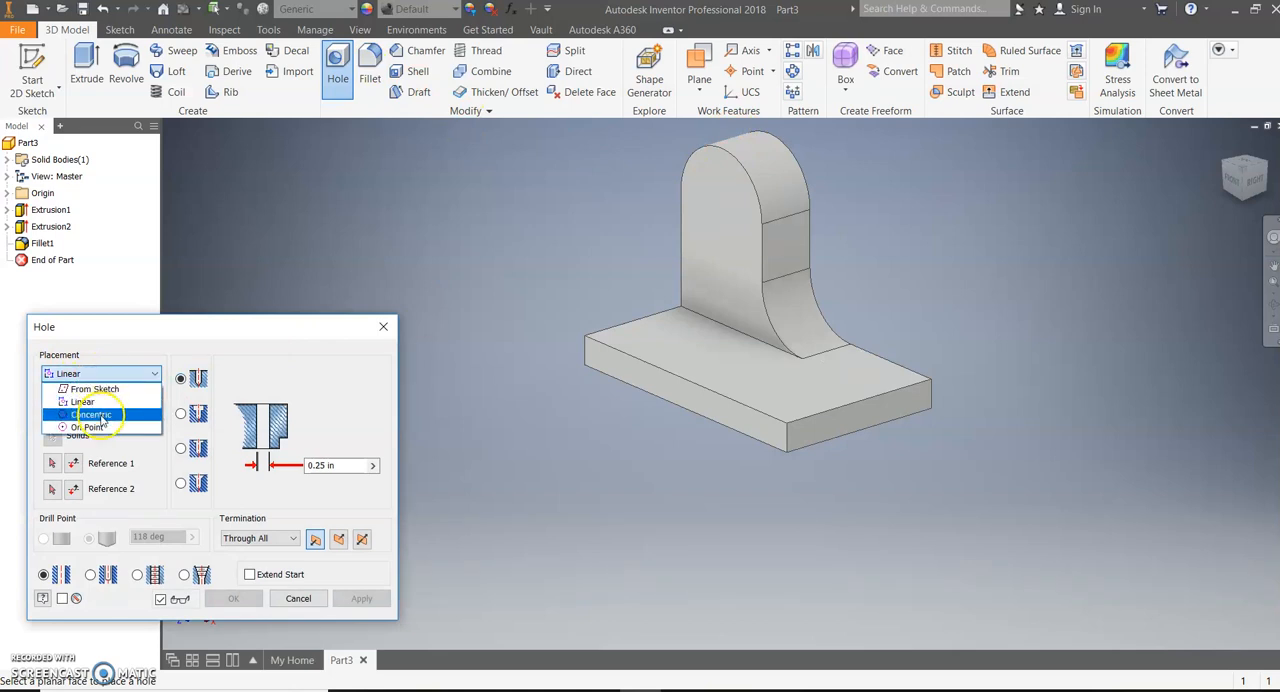
{"action": "left_click", "coordinate": [100, 413]}
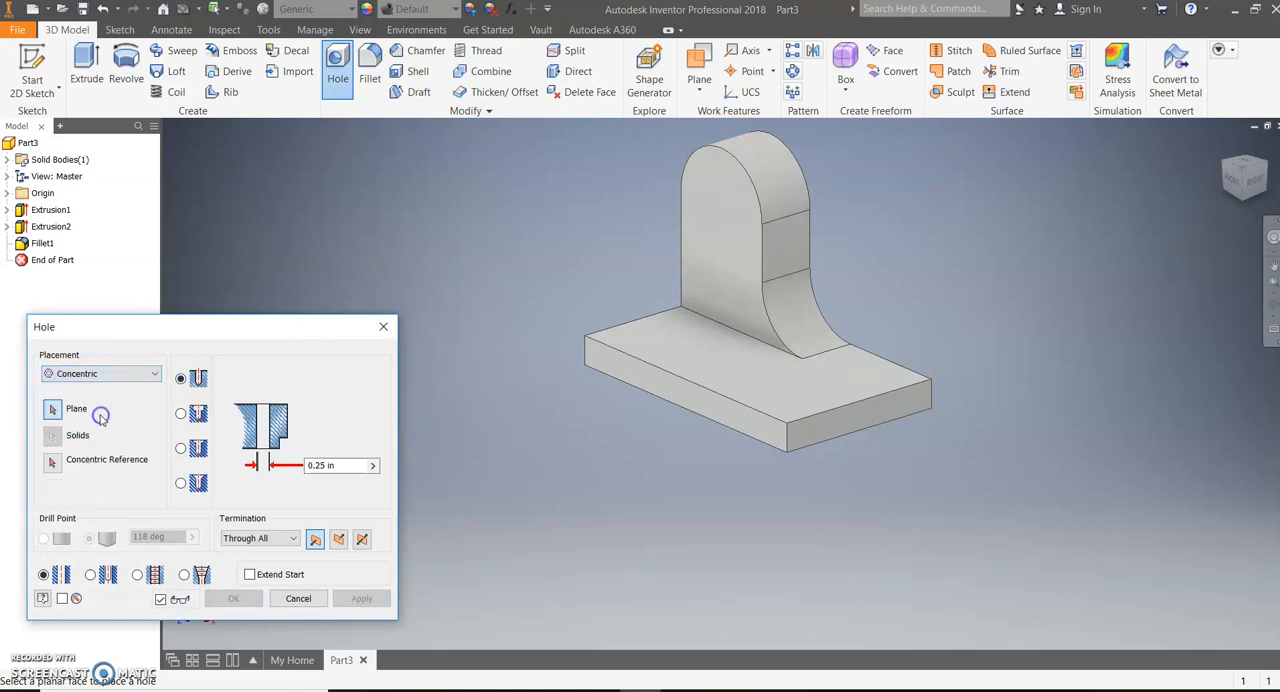
{"action": "left_click", "coordinate": [719, 213]}
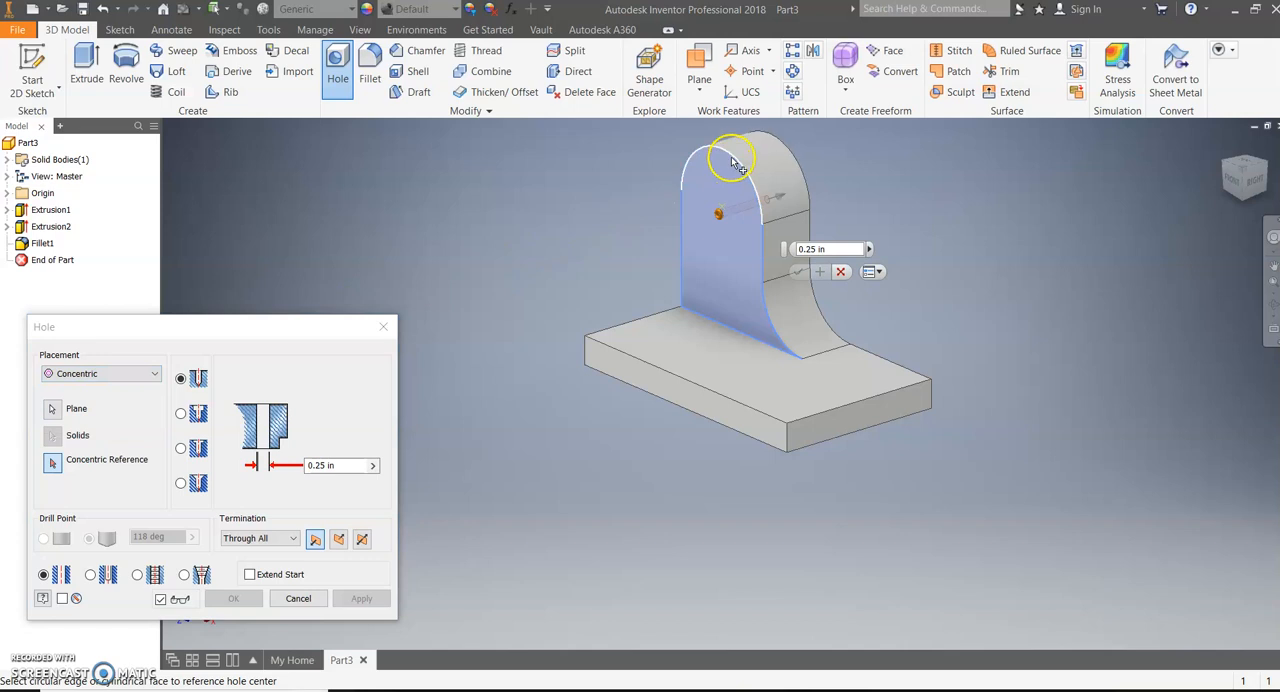
{"action": "left_click", "coordinate": [731, 162]}
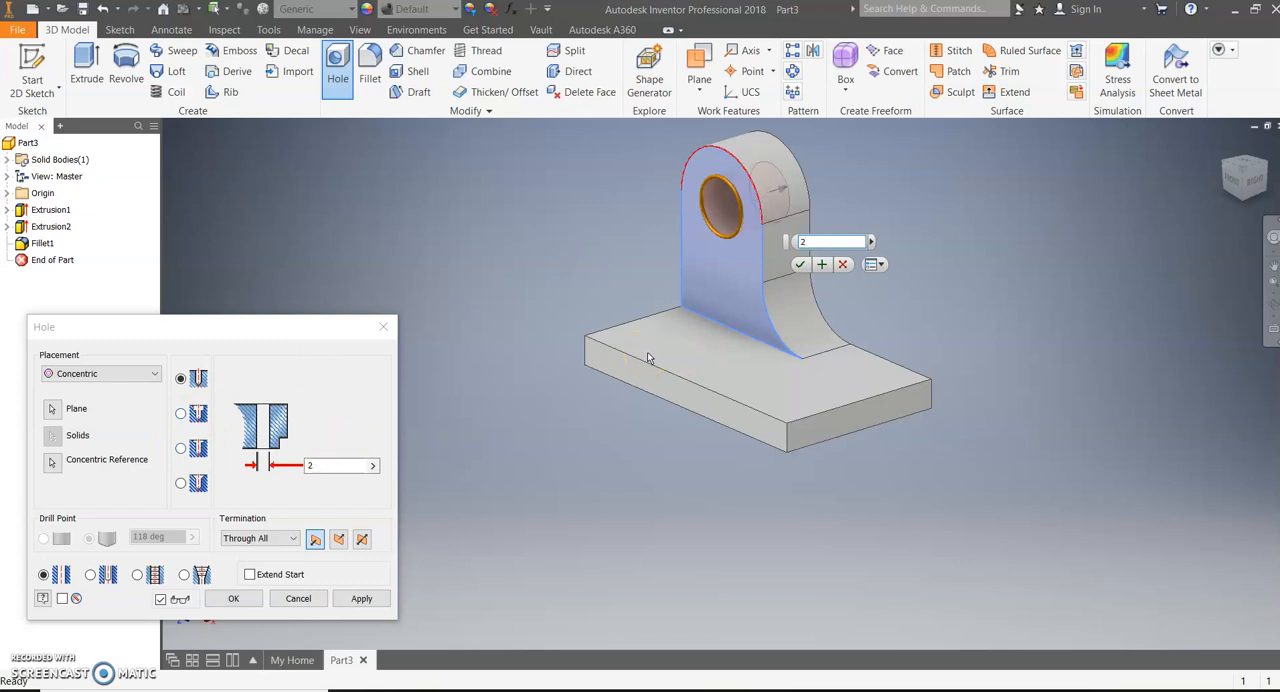
{"action": "key", "text": "Return"}
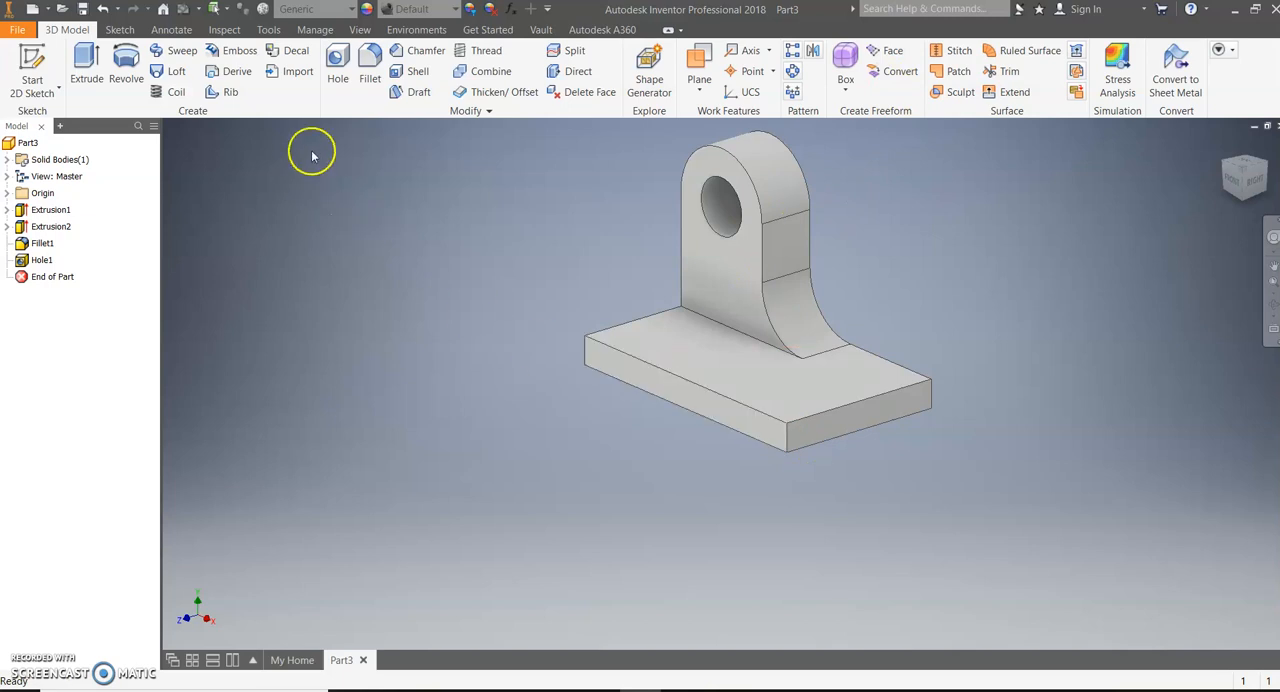
Fillet the base plate's two front vertical corner edges with a 1.5 in radius
{"action": "left_click", "coordinate": [369, 70]}
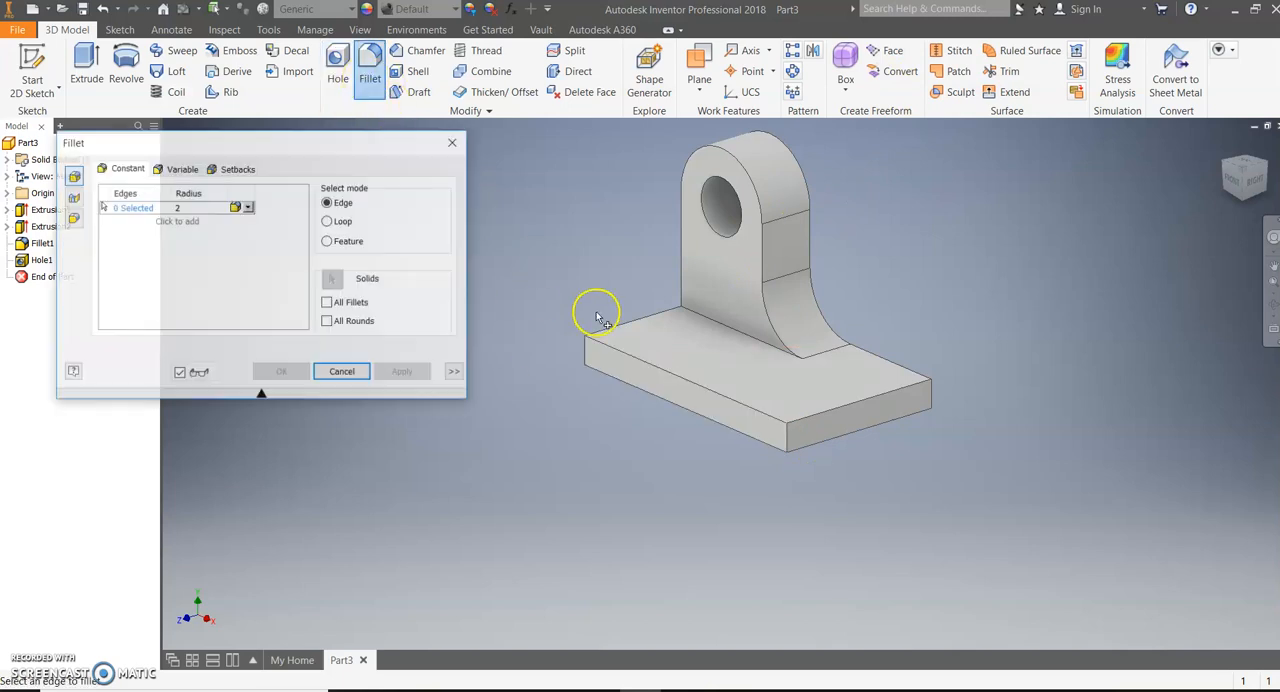
{"action": "left_click", "coordinate": [585, 351]}
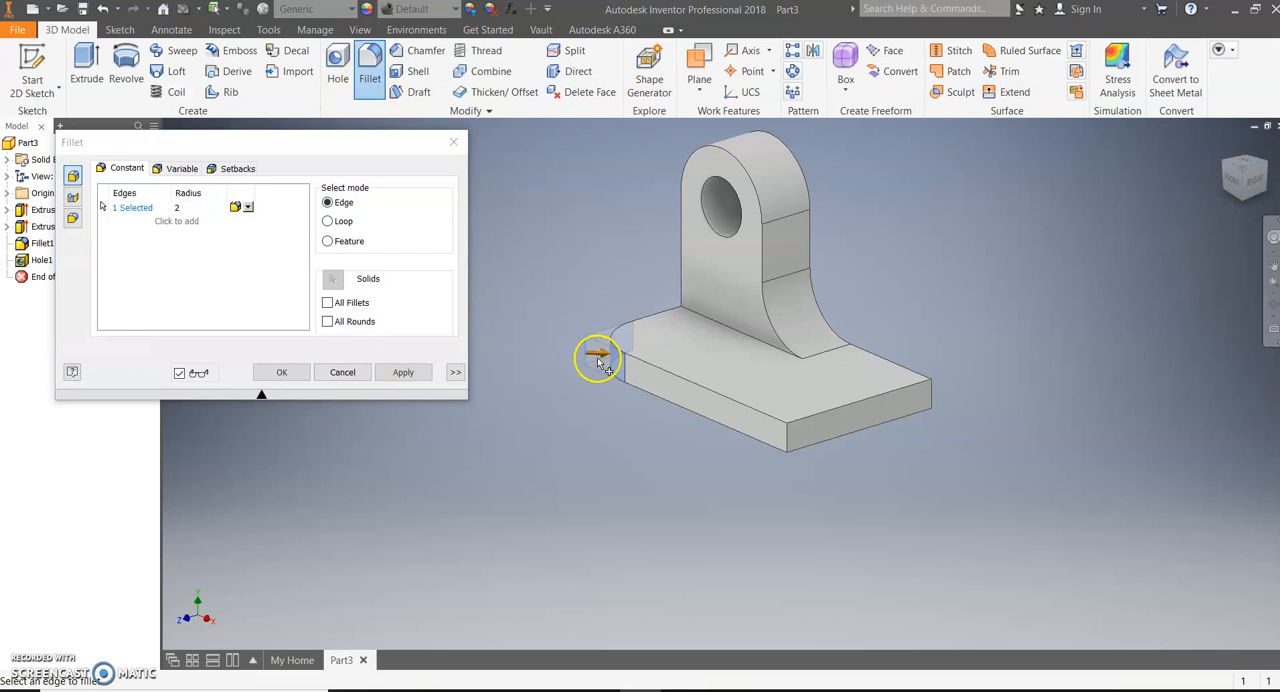
{"action": "left_click", "coordinate": [785, 440]}
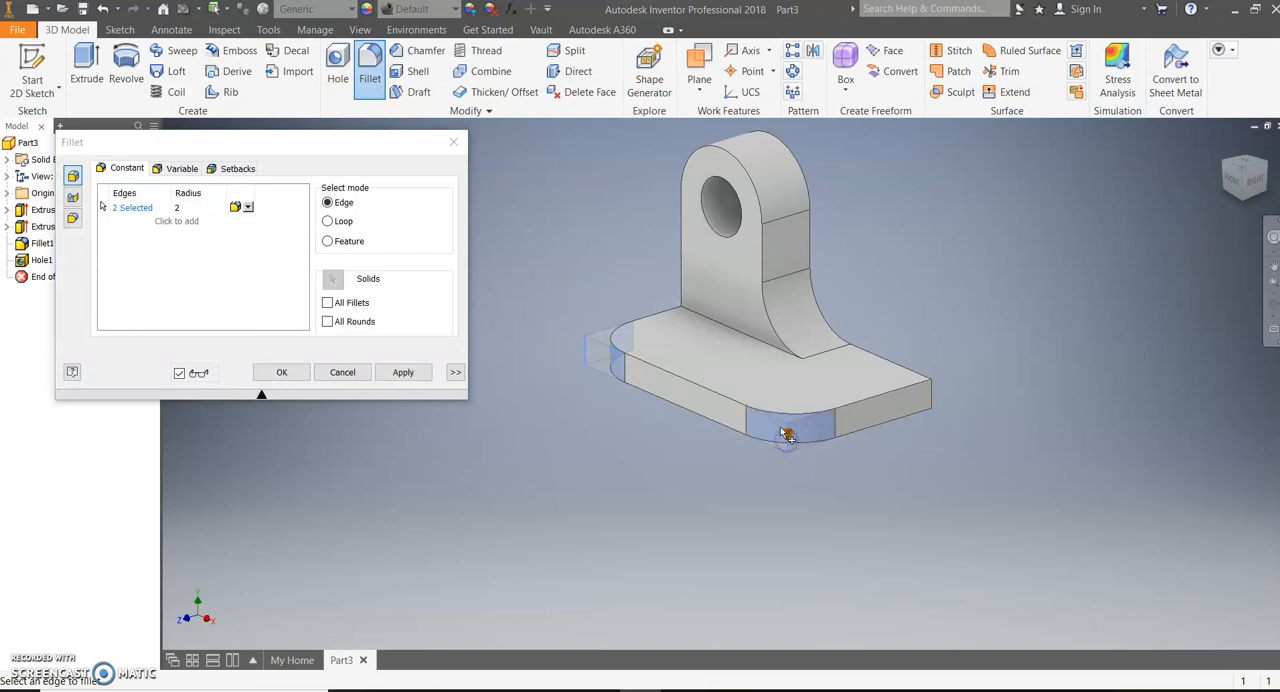
{"action": "left_click", "coordinate": [180, 208]}
{"action": "type", "text": "1.5"}
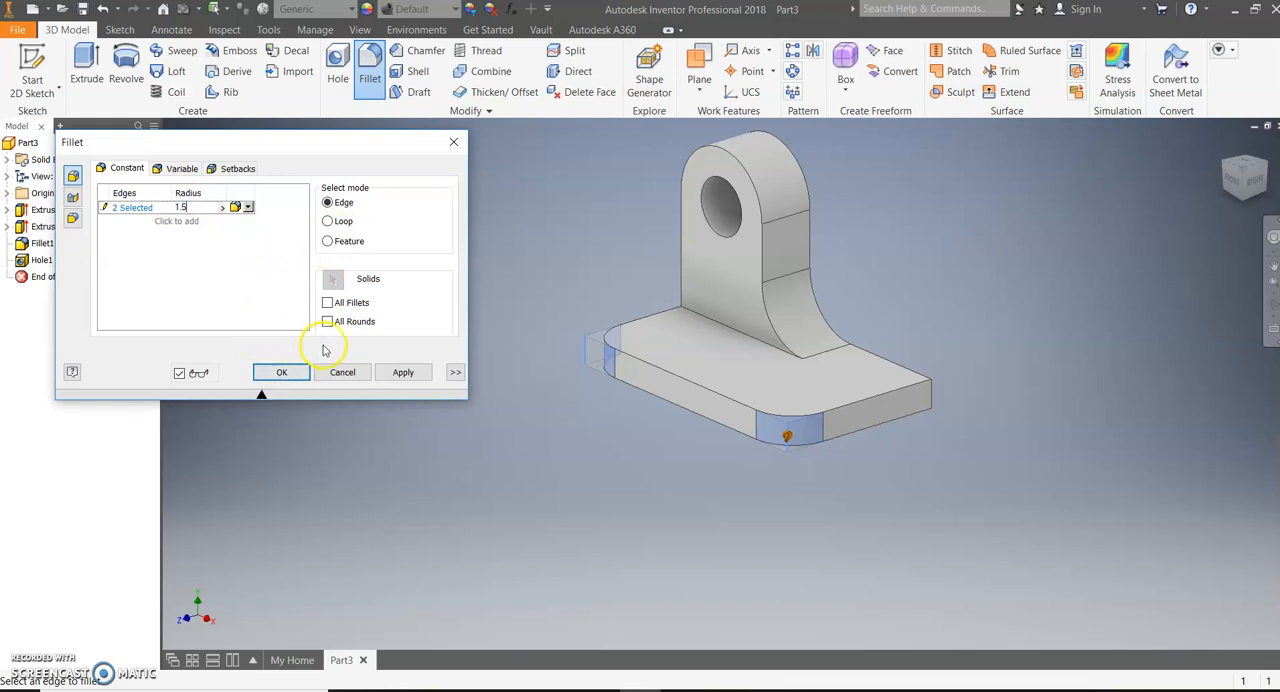
{"action": "left_click", "coordinate": [279, 374]}
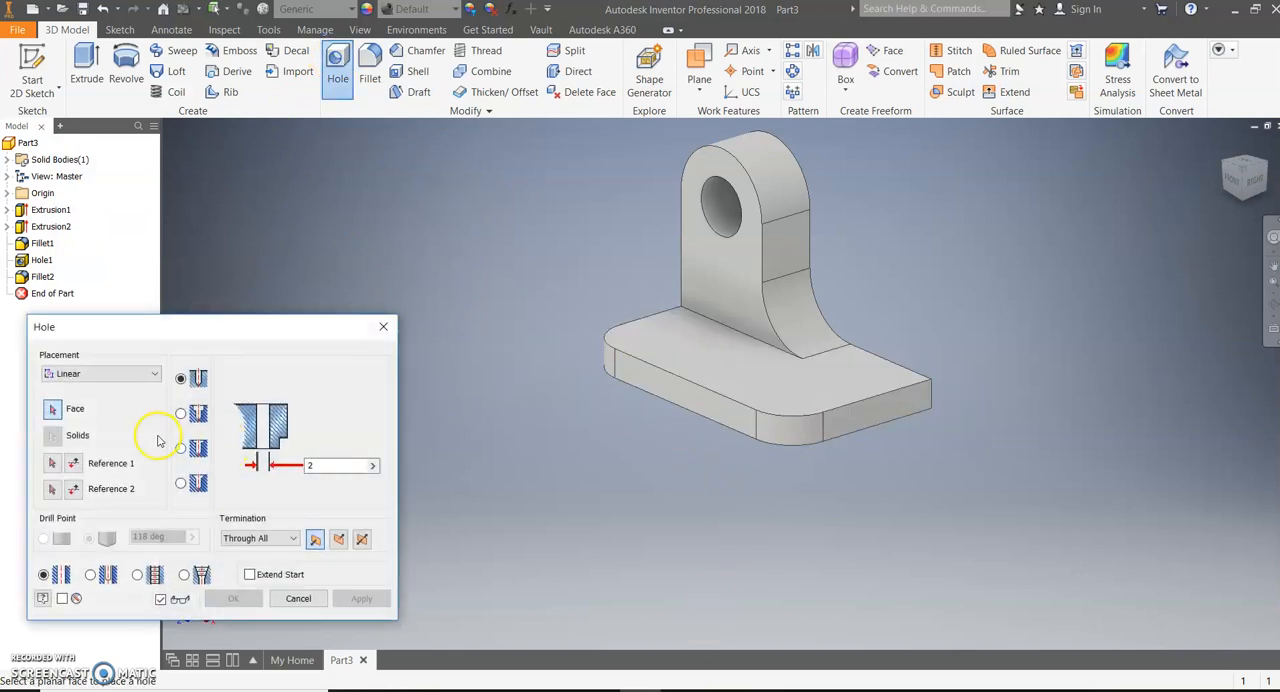
{"action": "left_click", "coordinate": [151, 374]}
{"action": "left_click", "coordinate": [151, 418]}
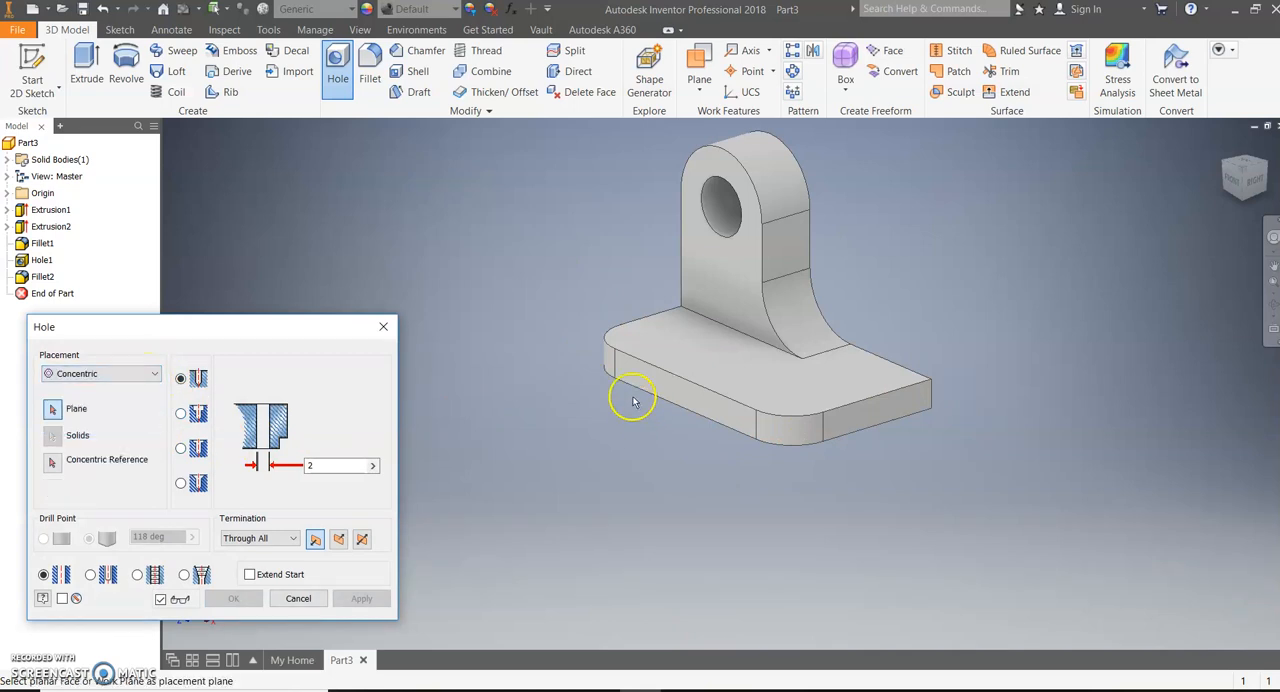
{"action": "left_click", "coordinate": [622, 340]}
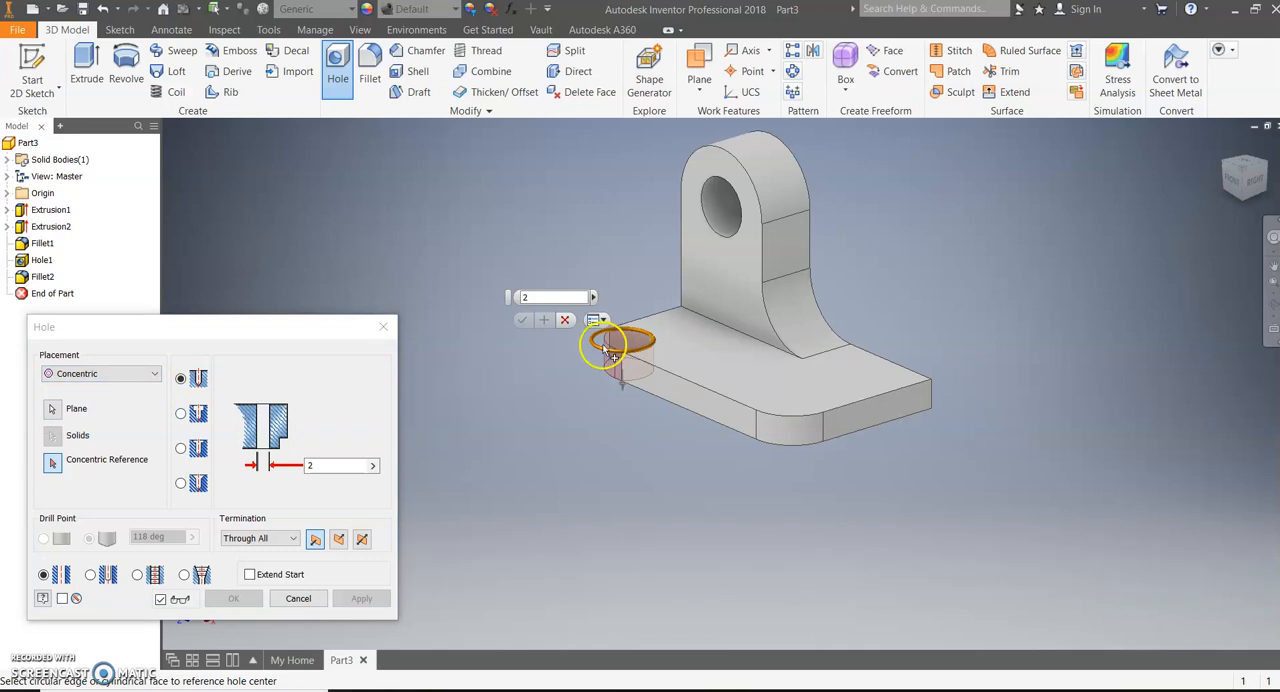
{"action": "left_click", "coordinate": [352, 465]}
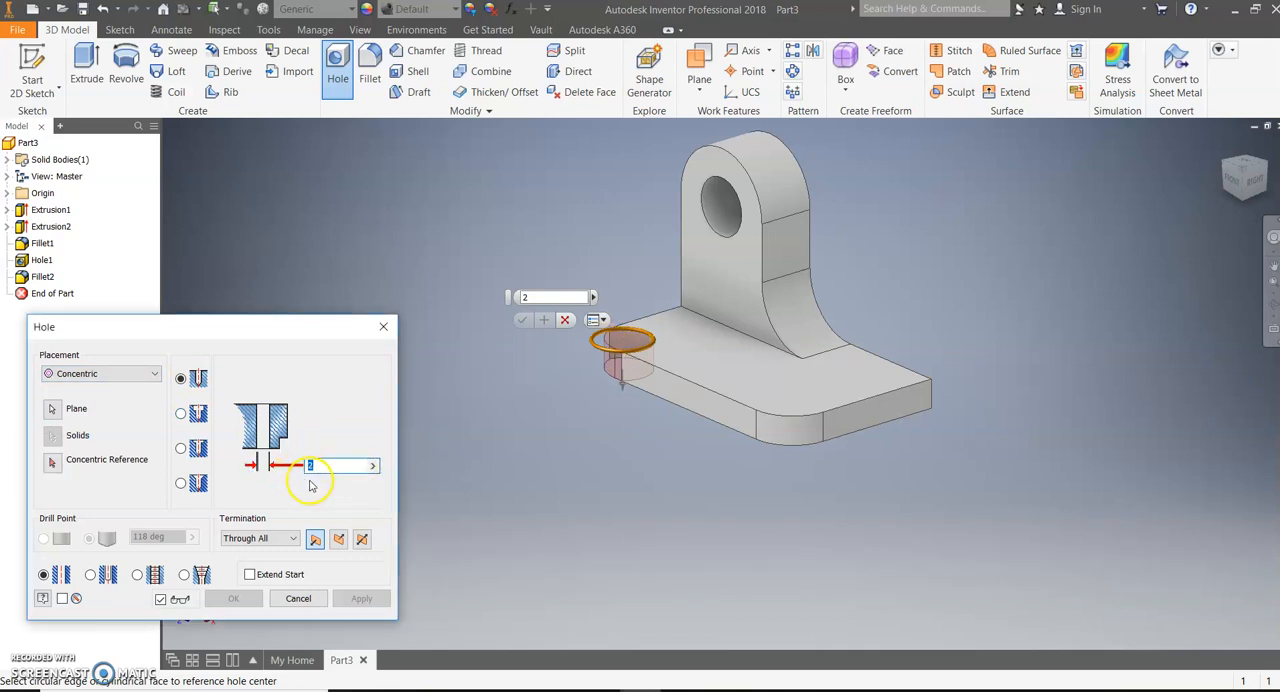
{"action": "type", "text": "1"}
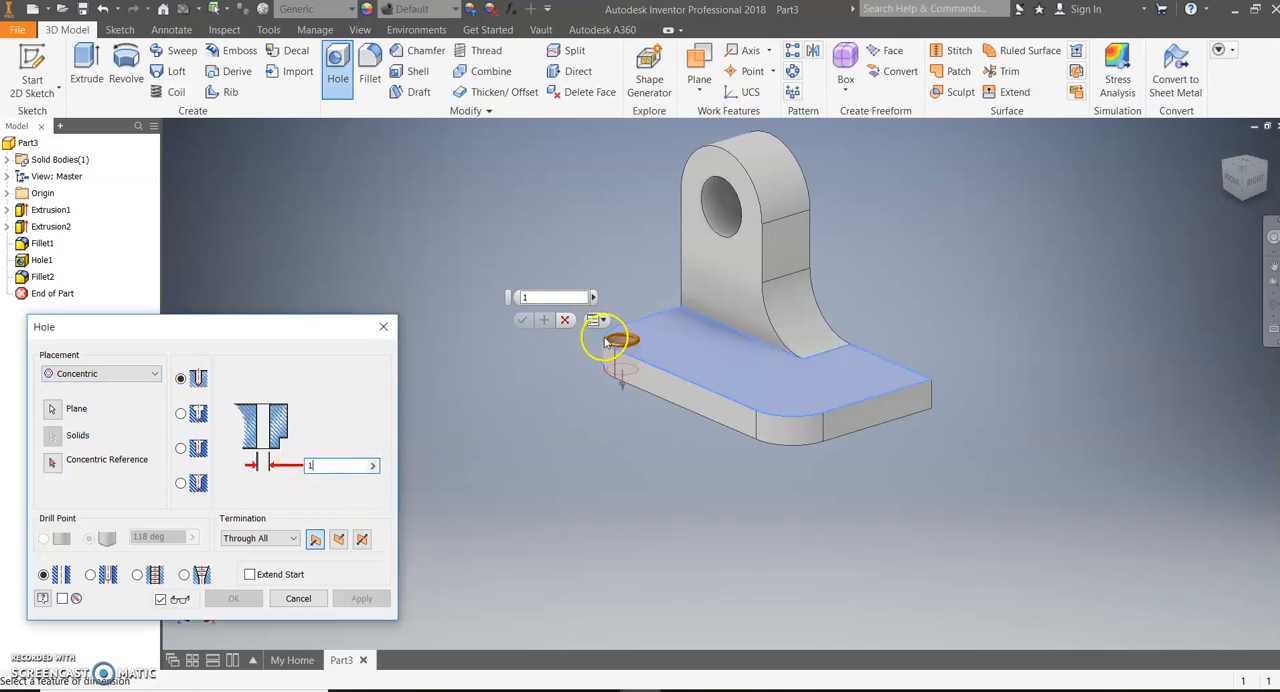
{"action": "scroll", "coordinate": [592, 346], "scroll_direction": "up", "scroll_amount": 4}
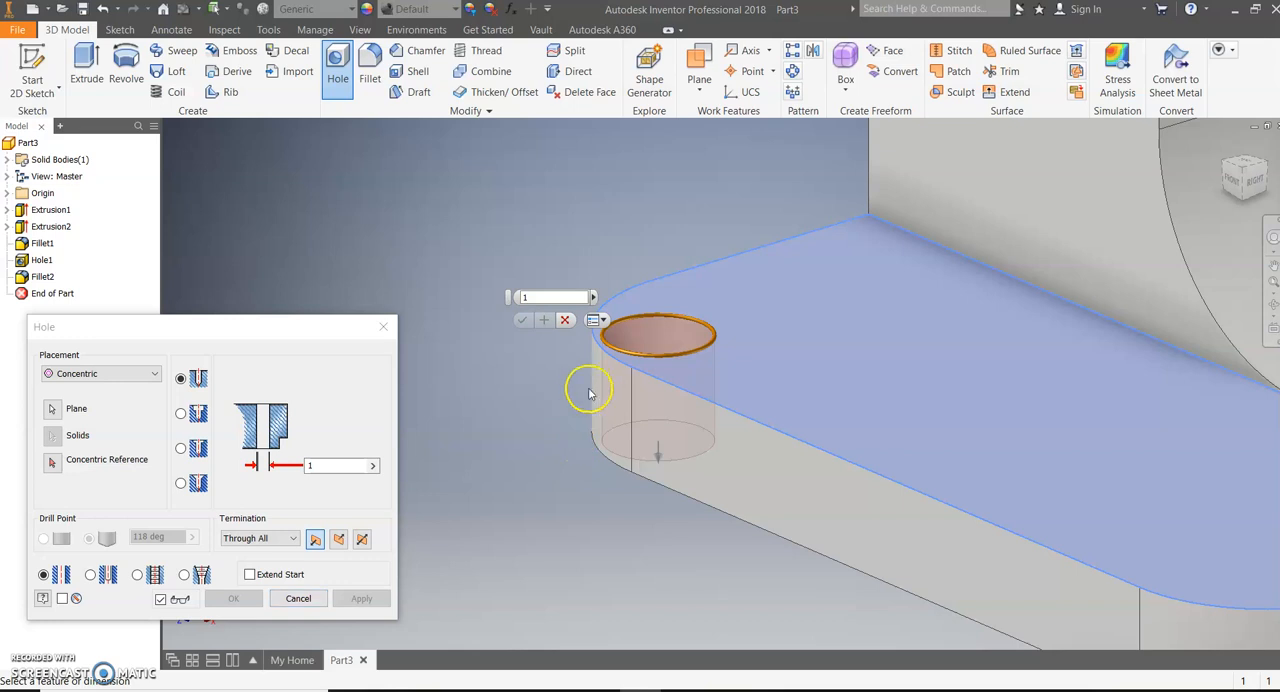
{"action": "left_click", "coordinate": [565, 320]}
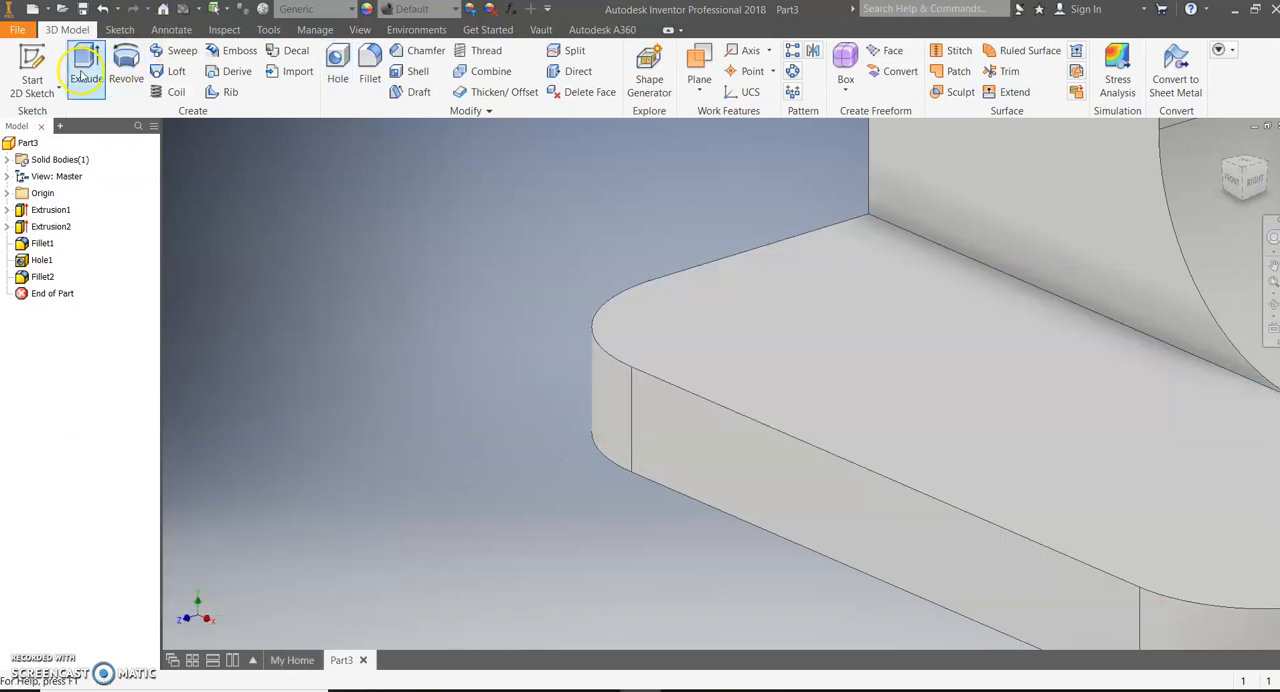
Add a 1 in diameter through-all hole on the base plate's top face, concentric with the rounded front corner farthest from the fillet
{"action": "left_click", "coordinate": [338, 70]}
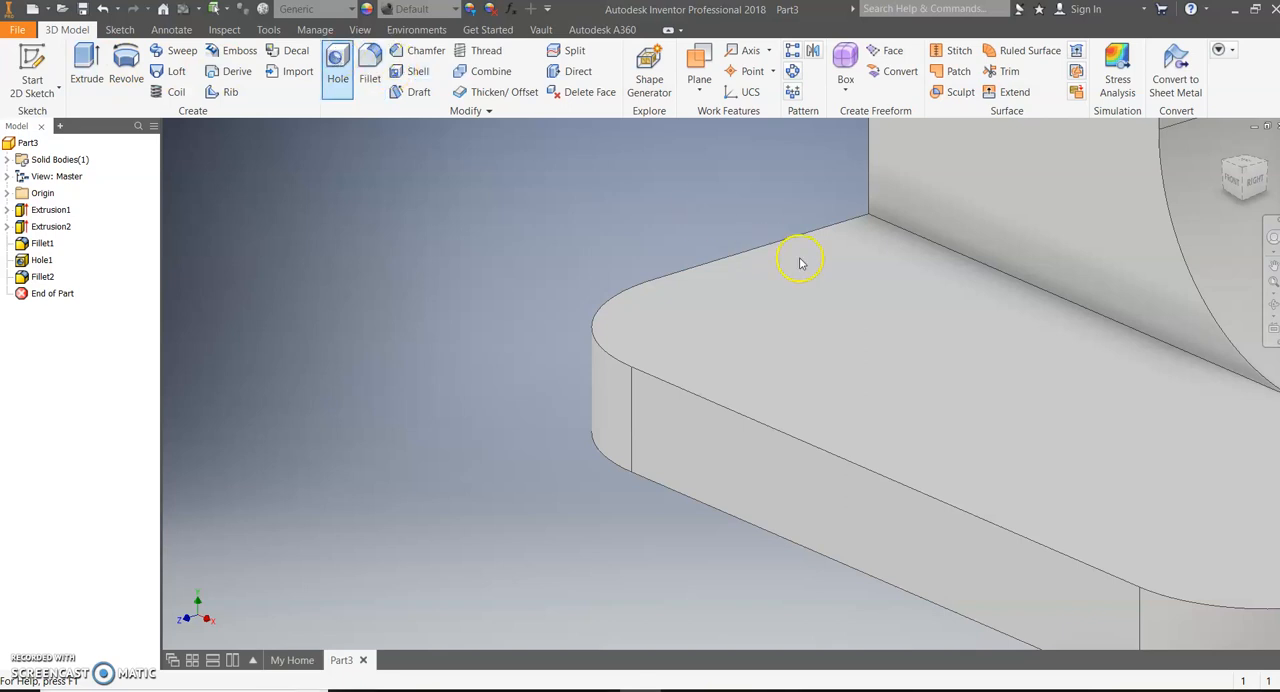
{"action": "left_click", "coordinate": [812, 338]}
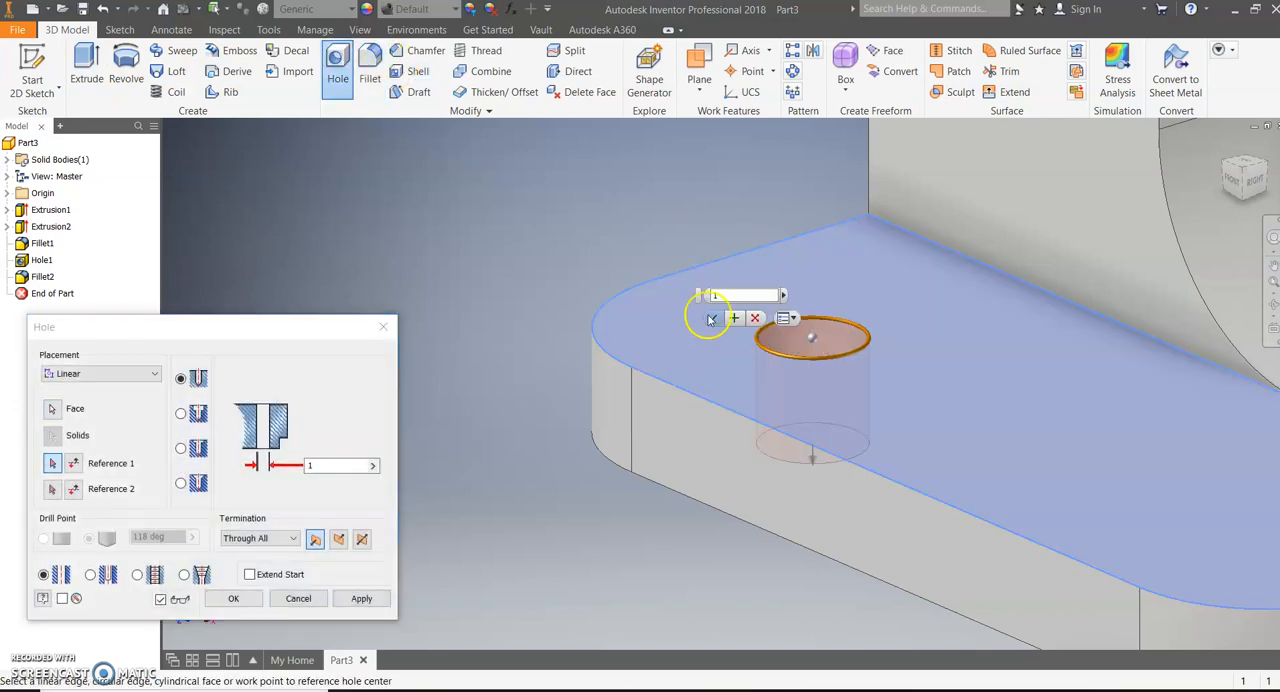
{"action": "left_click", "coordinate": [591, 333]}
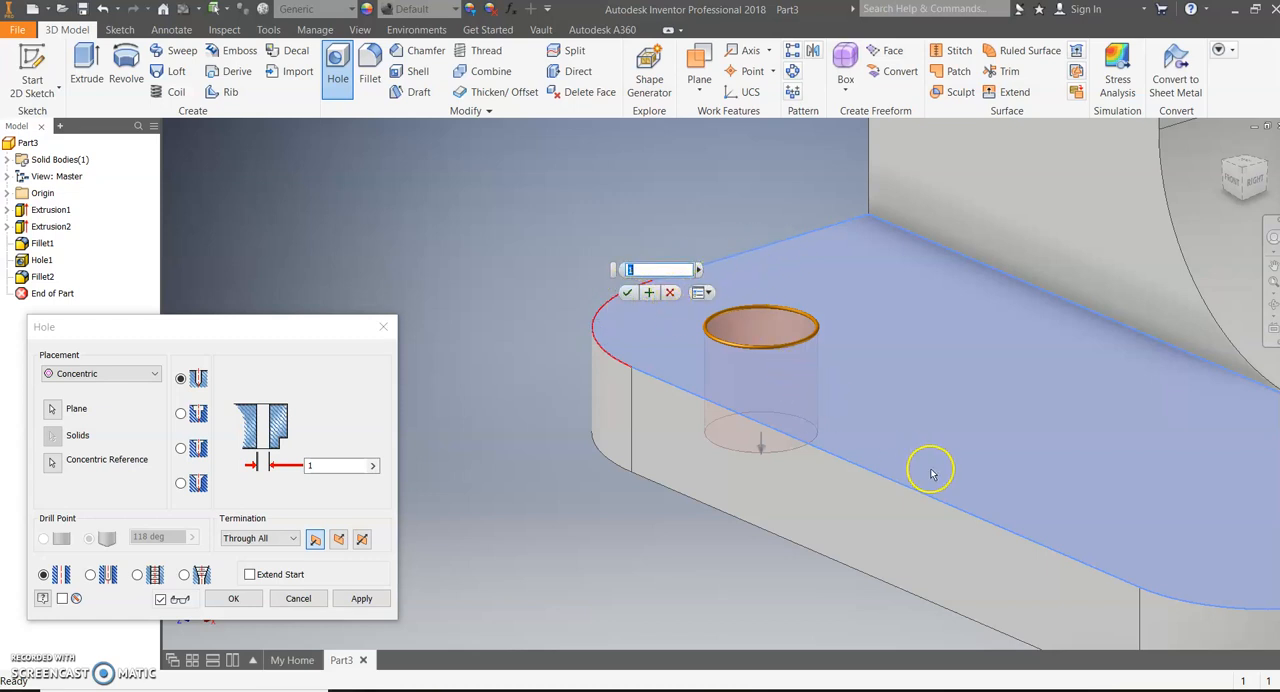
{"action": "scroll", "coordinate": [920, 463], "scroll_direction": "down", "scroll_amount": 2}
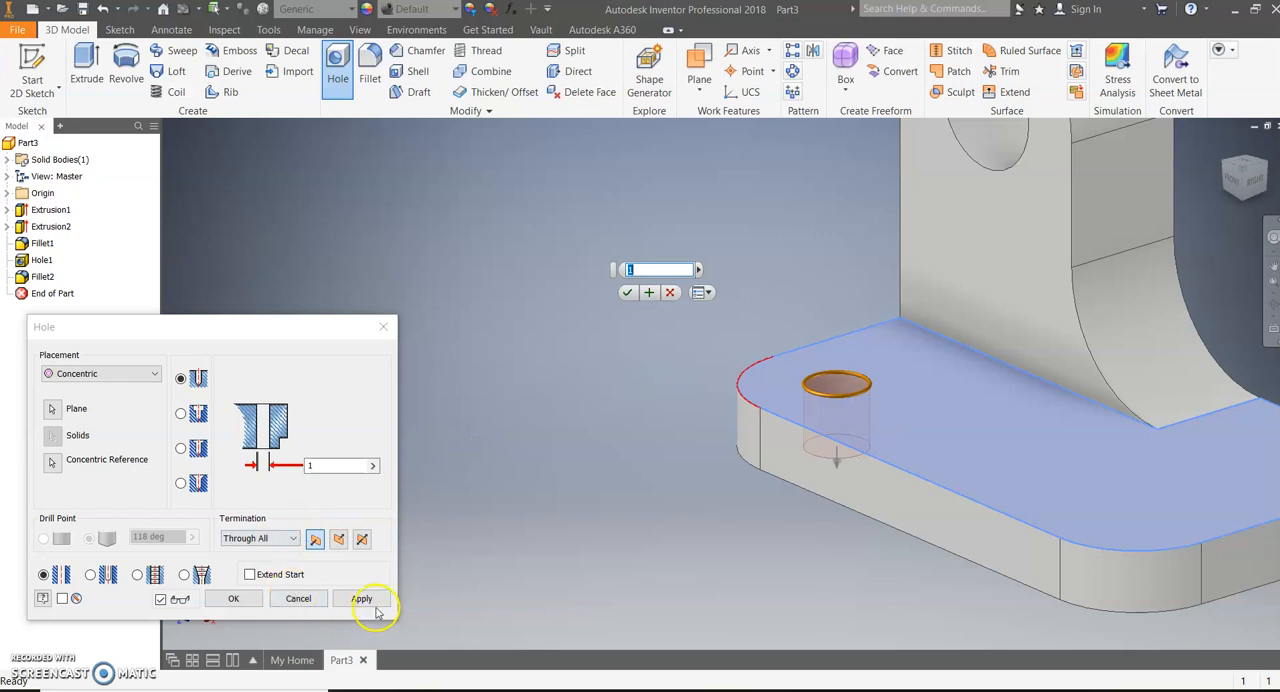
{"action": "left_click", "coordinate": [370, 603]}
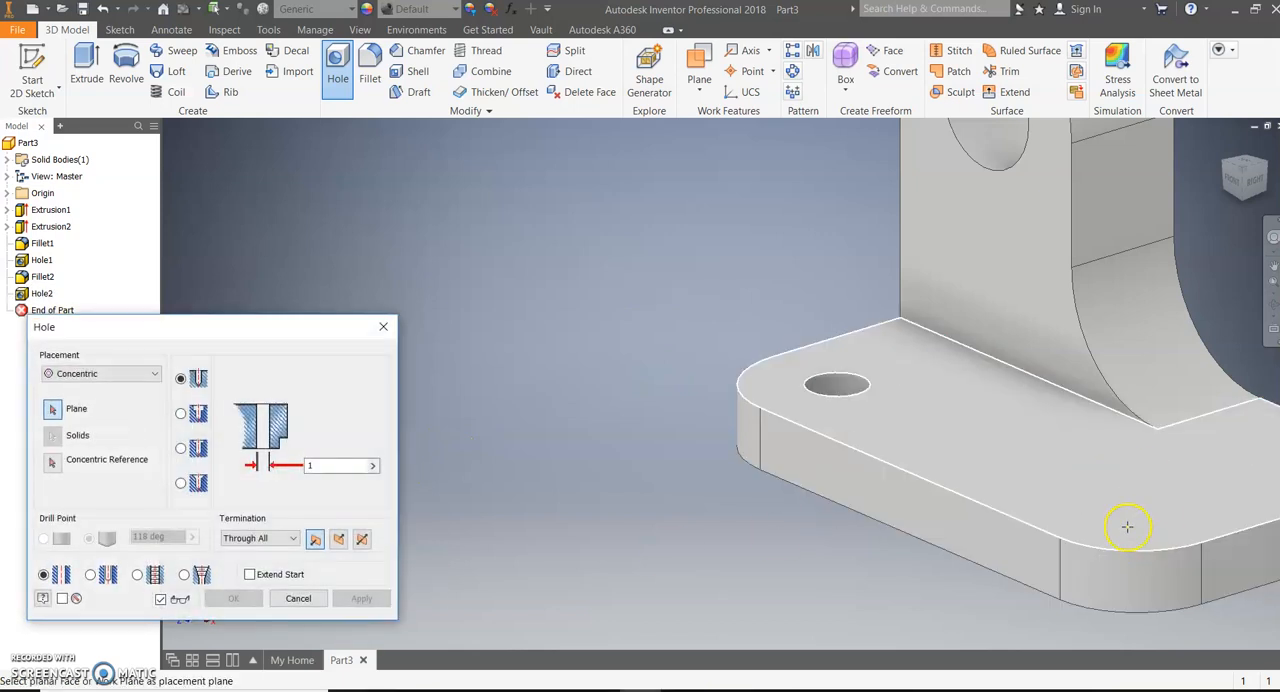
Add a second 1 in diameter through-all hole on the base plate, concentric with the other rounded front corner
{"action": "left_click", "coordinate": [1119, 482]}
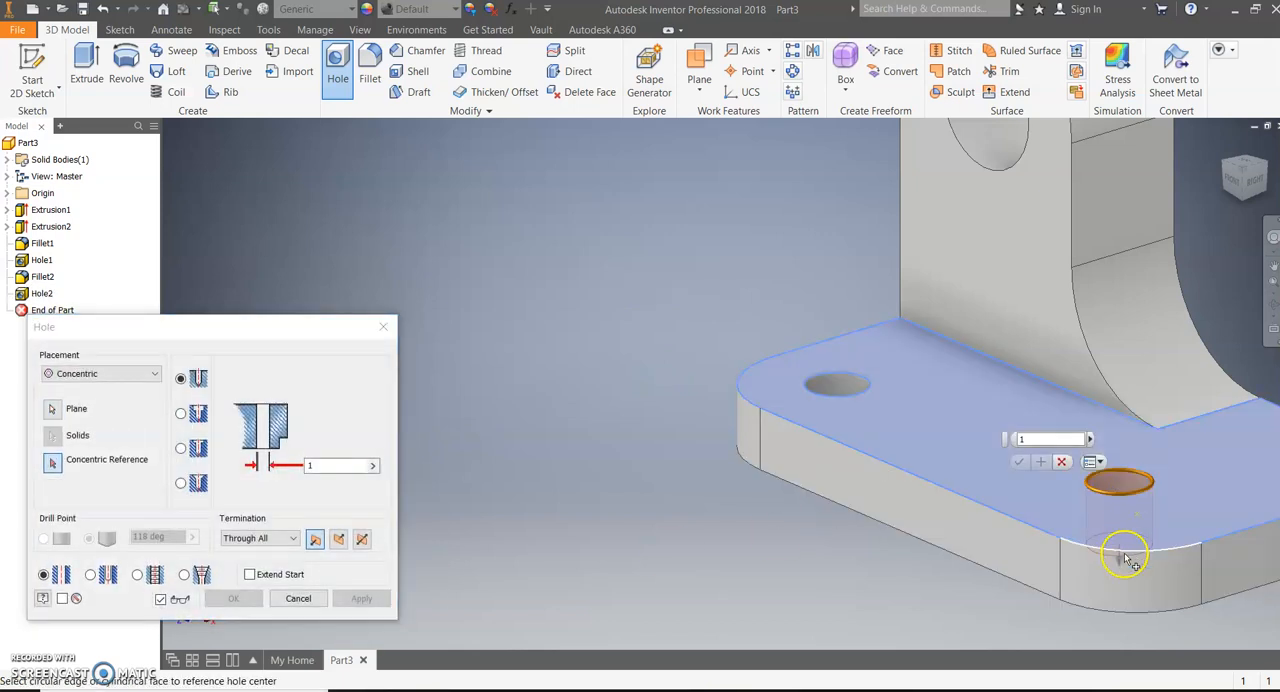
{"action": "left_click", "coordinate": [1120, 547]}
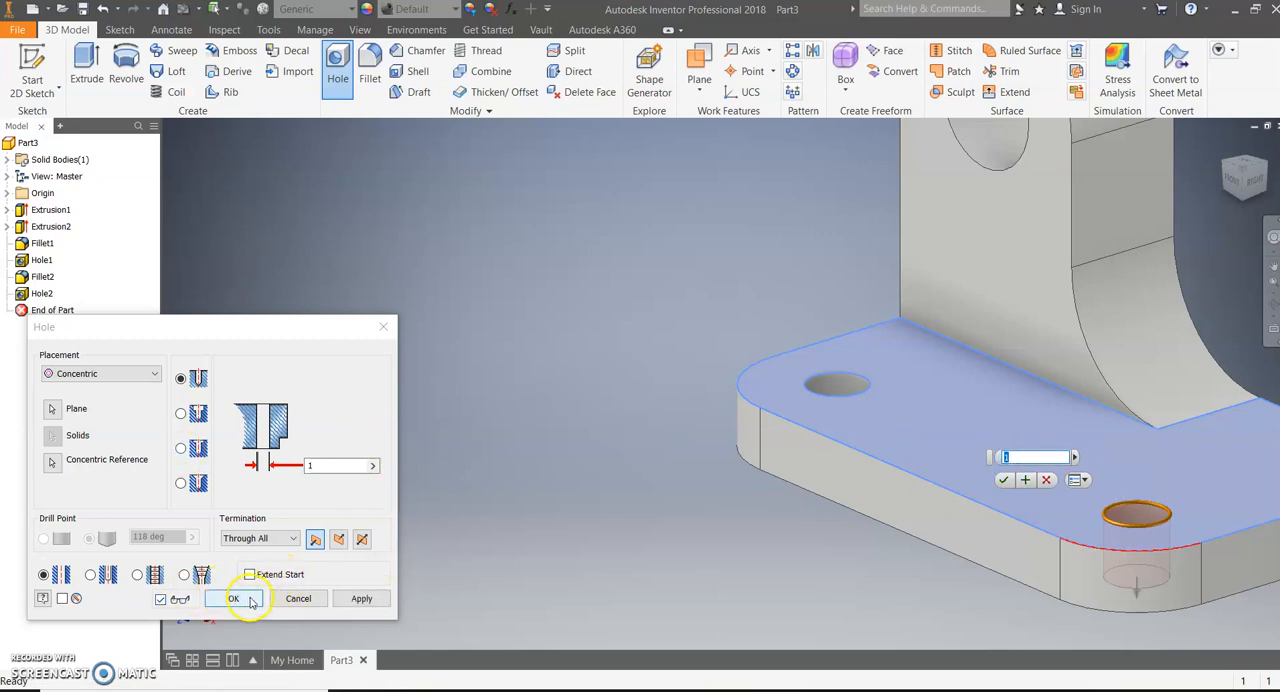
{"action": "left_click", "coordinate": [361, 598]}
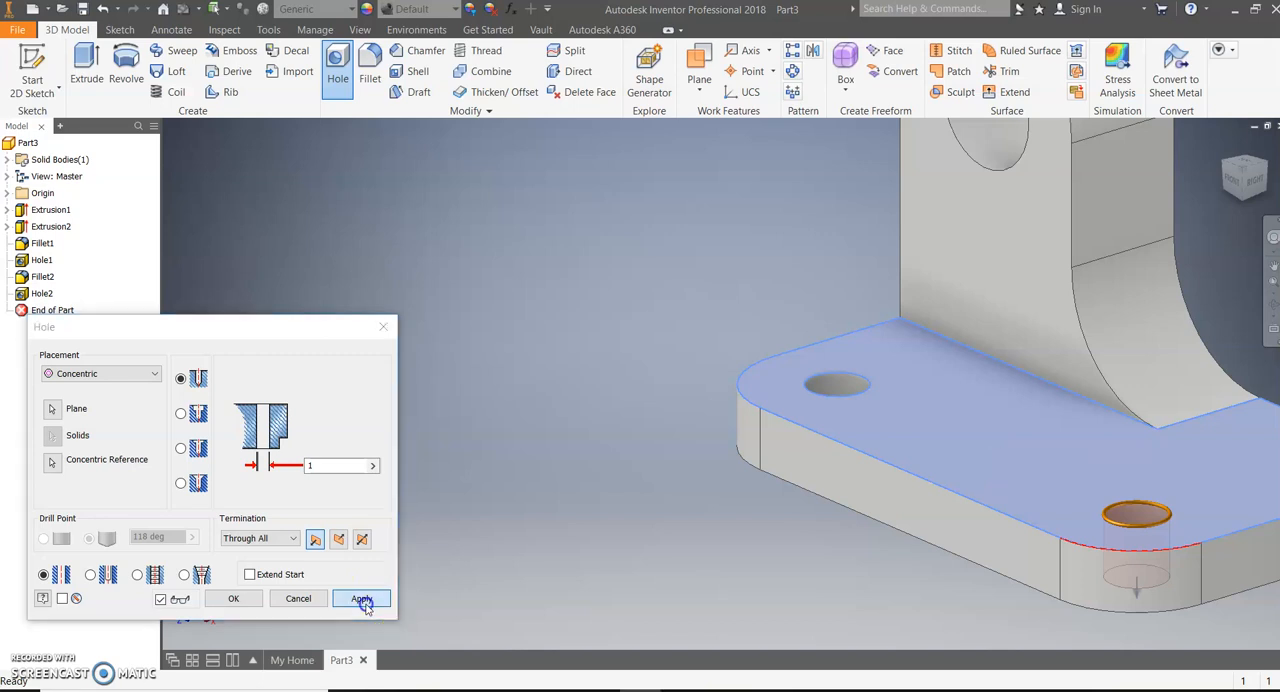
Add a linear 1 in through-all hole near the plate's square corner, 1.5 in from the back edge and in line with the nearest front-corner hole
{"action": "scroll", "coordinate": [920, 543], "scroll_direction": "up", "scroll_amount": 2}
{"action": "middle_click_drag", "start_coordinate": [808, 571], "coordinate": [301, 505]}
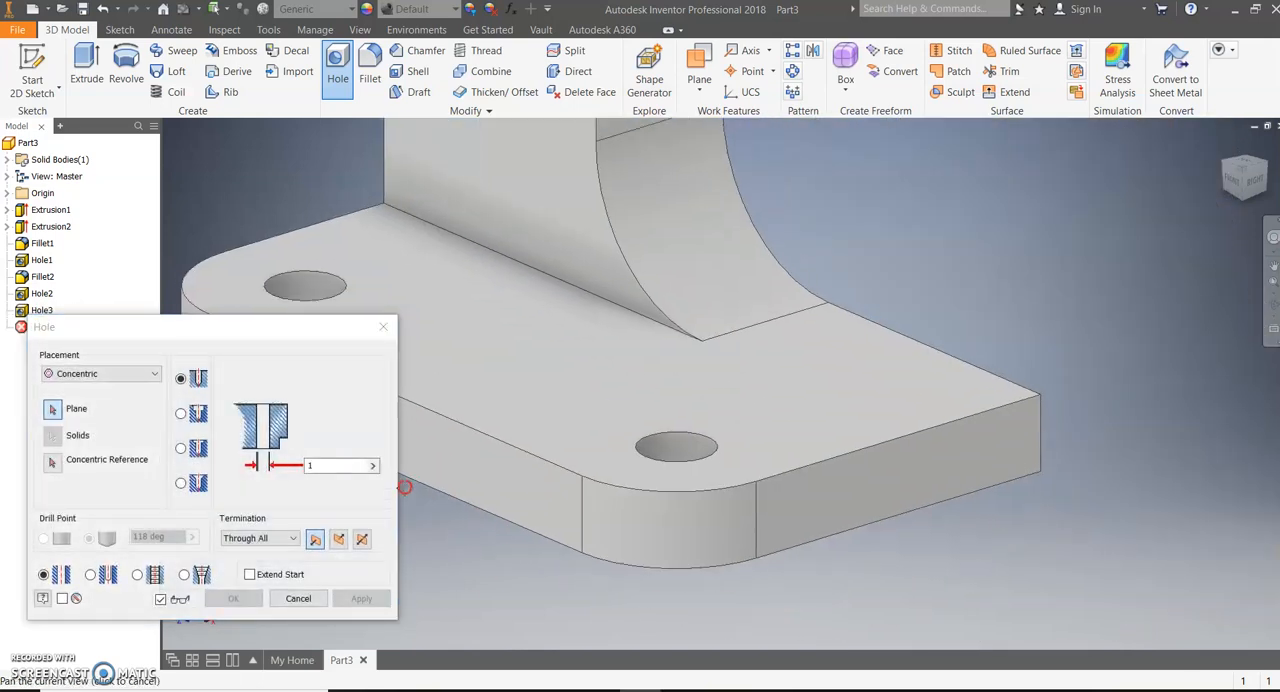
{"action": "left_click", "coordinate": [150, 373]}
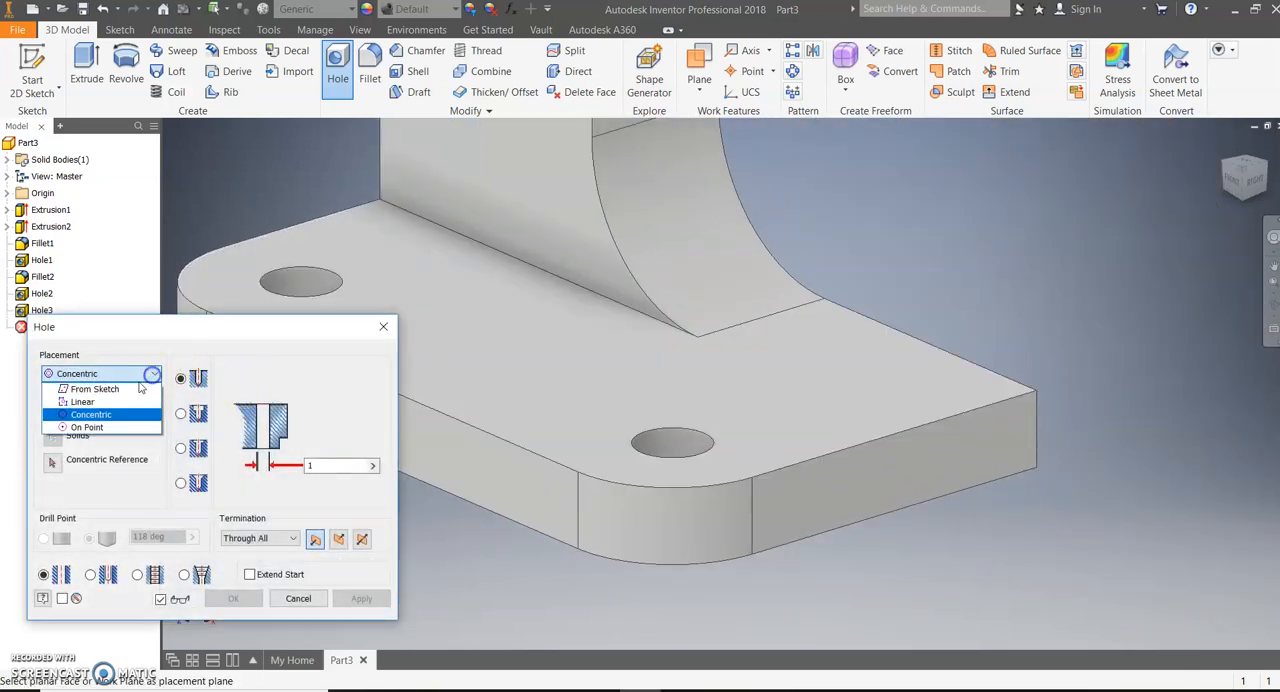
{"action": "left_click", "coordinate": [84, 401]}
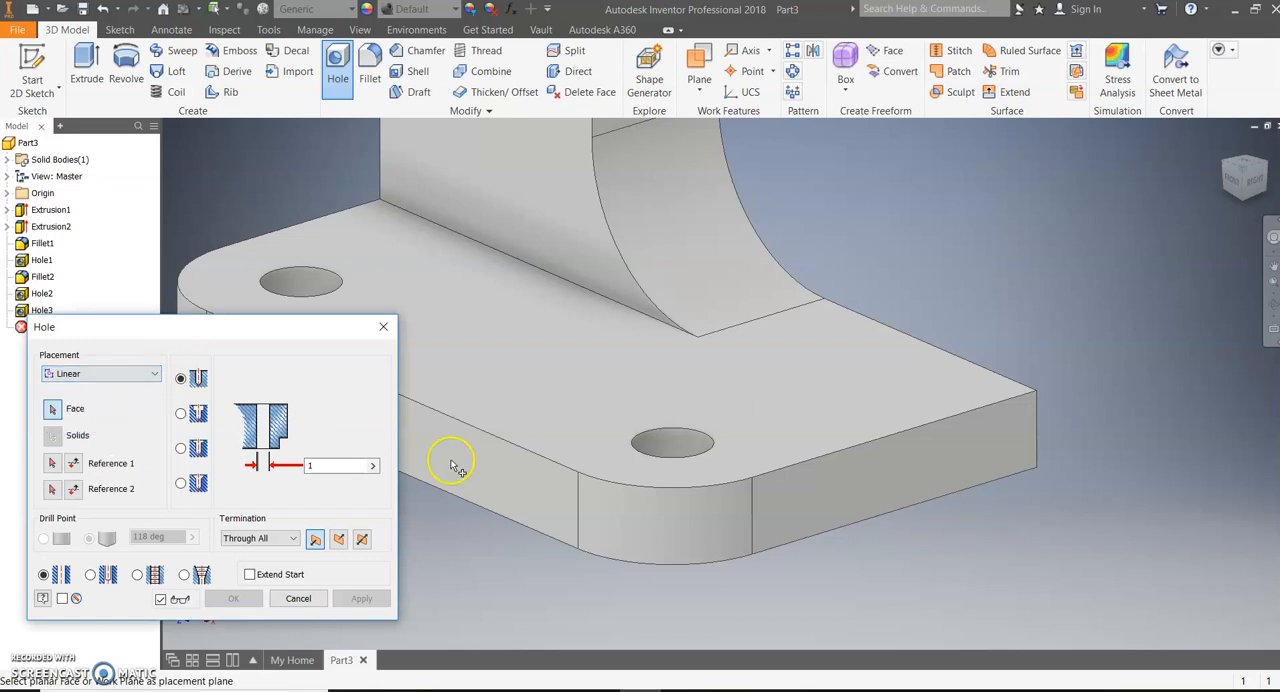
{"action": "left_click", "coordinate": [907, 379]}
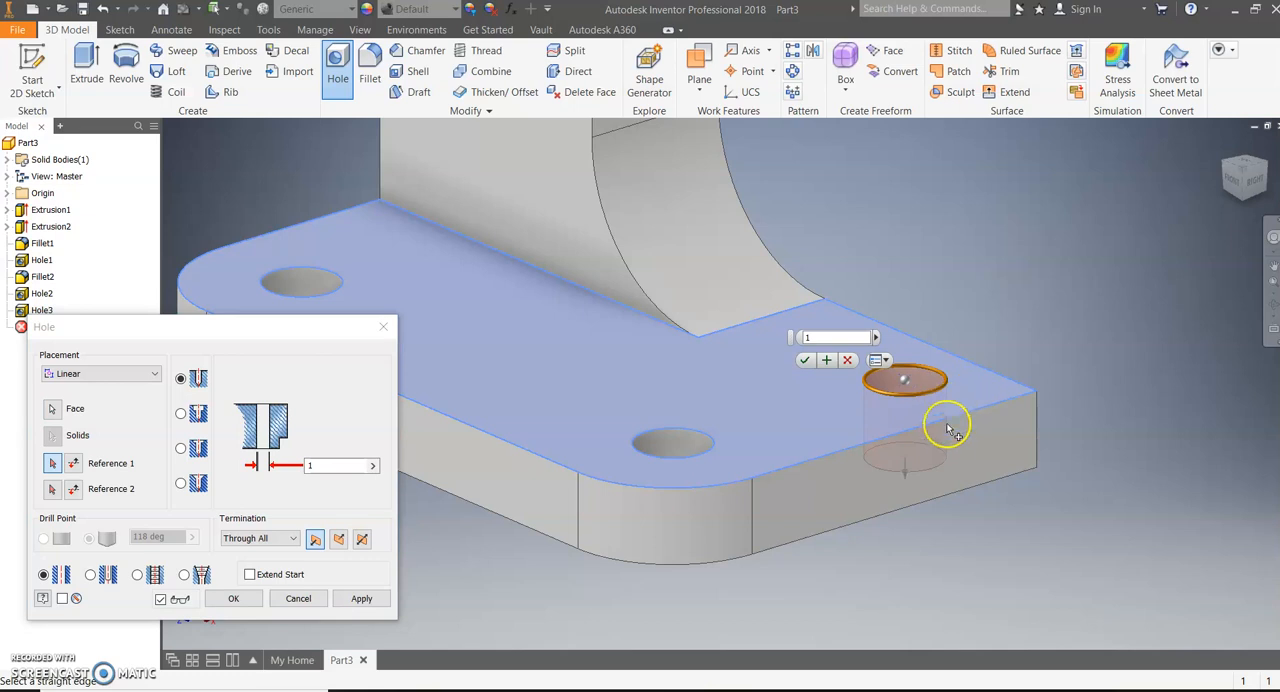
{"action": "left_click", "coordinate": [1003, 380]}
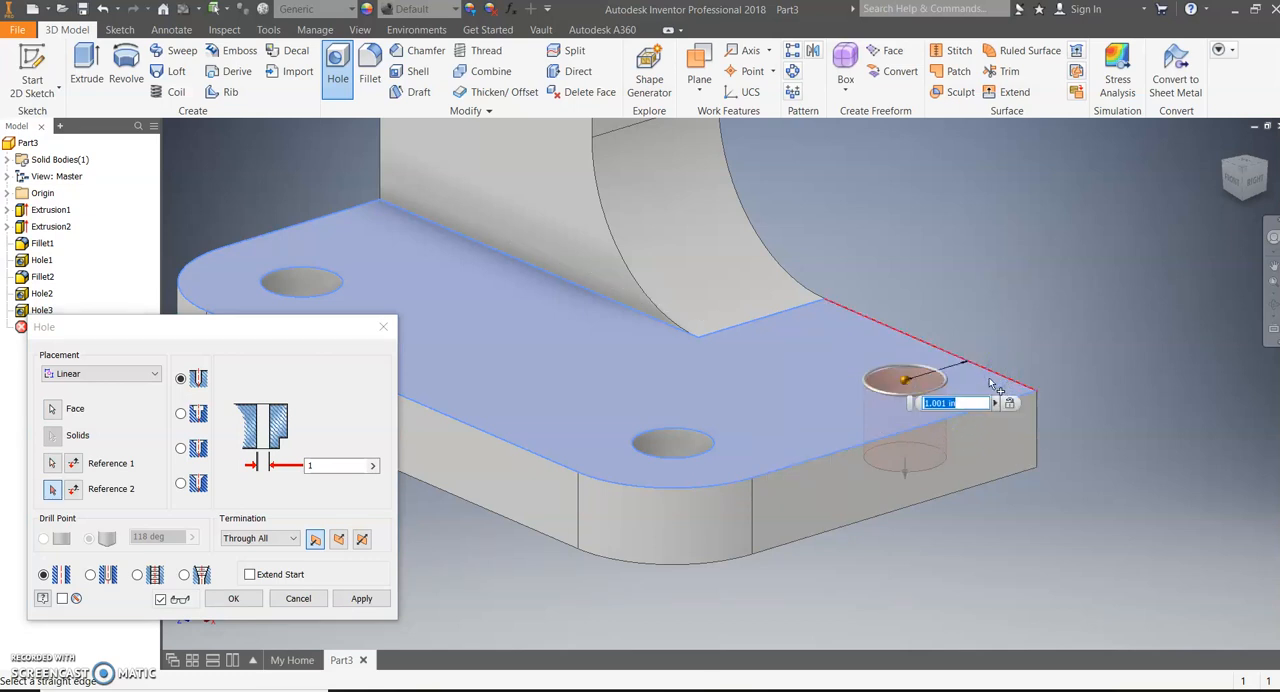
{"action": "key", "text": "Return"}
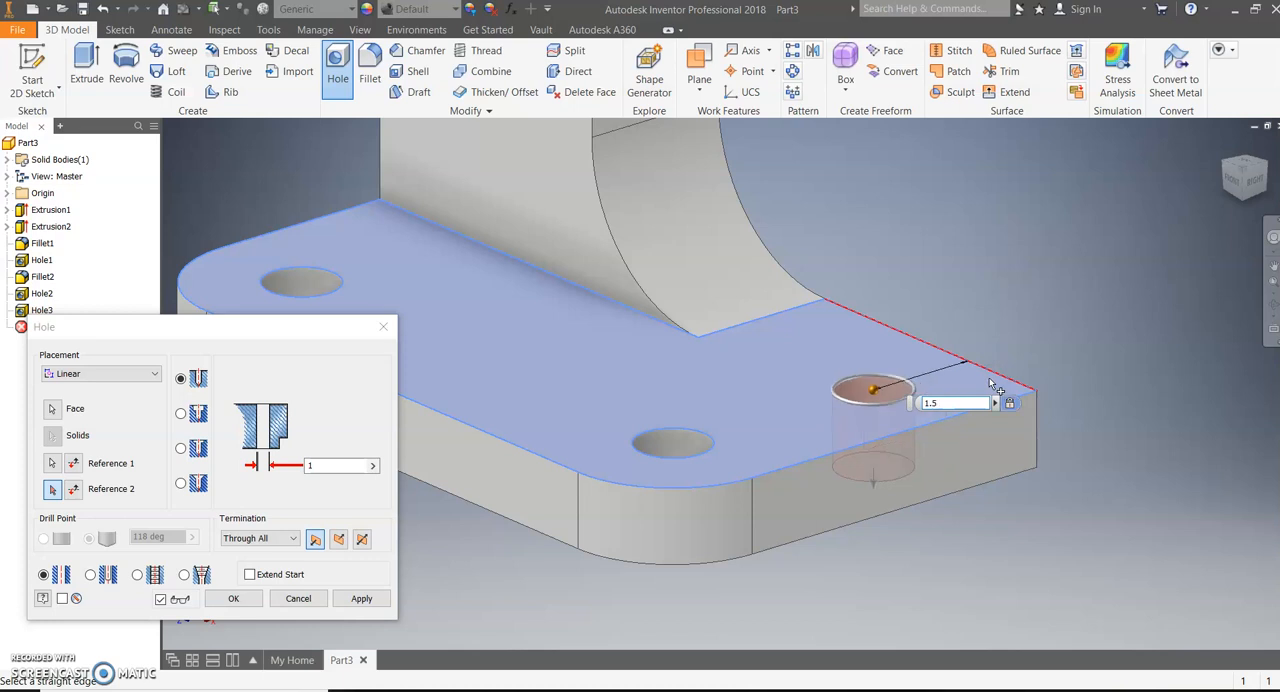
{"action": "left_click", "coordinate": [53, 489]}
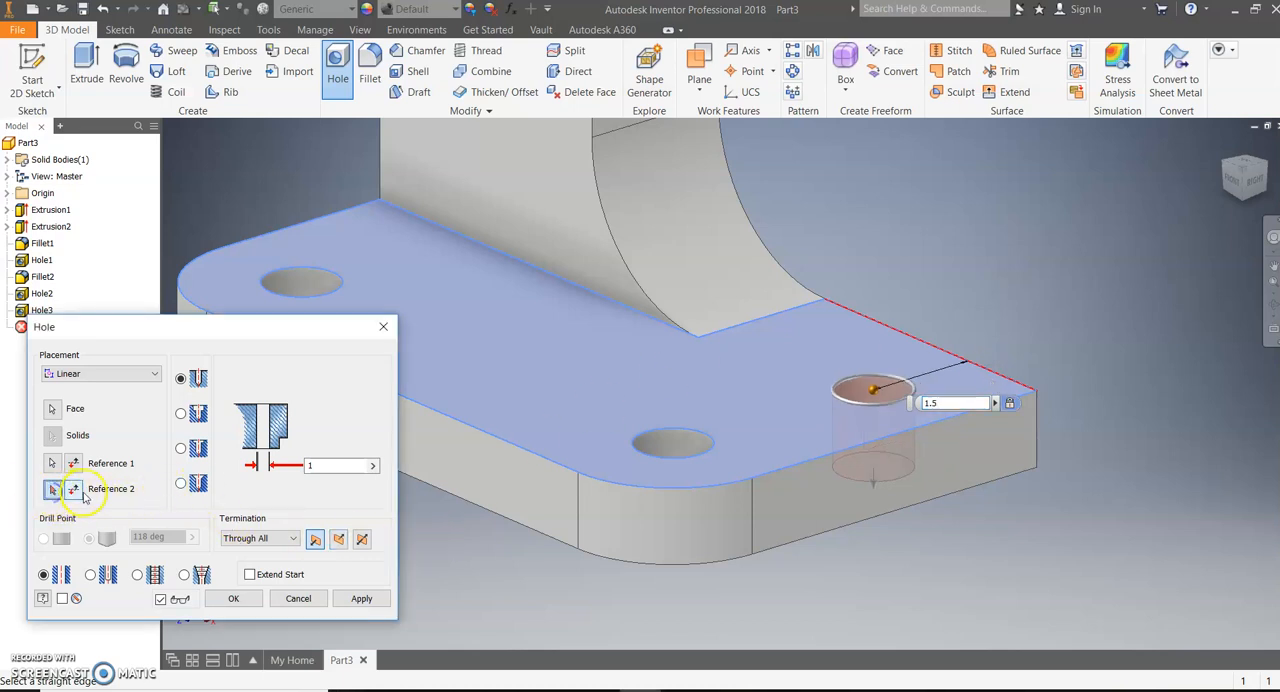
{"action": "left_click", "coordinate": [936, 427]}
{"action": "type", "text": "1."}
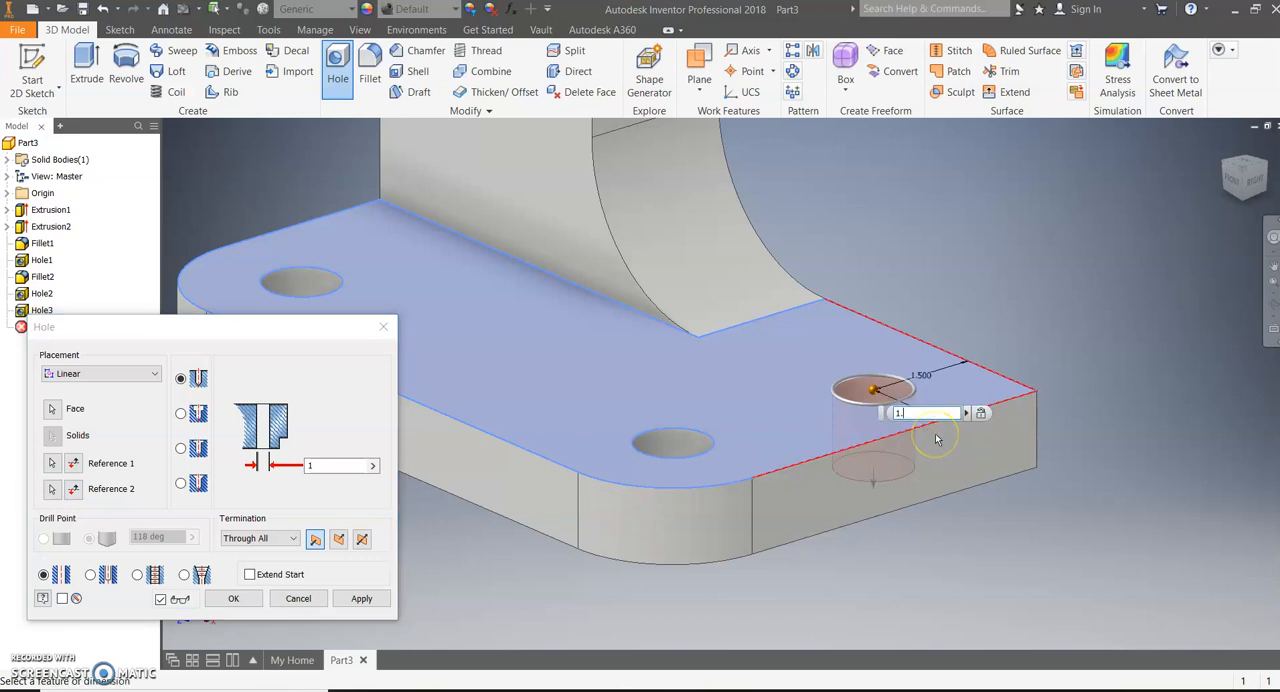
{"action": "key", "text": "Return"}
{"action": "key", "text": "Return"}
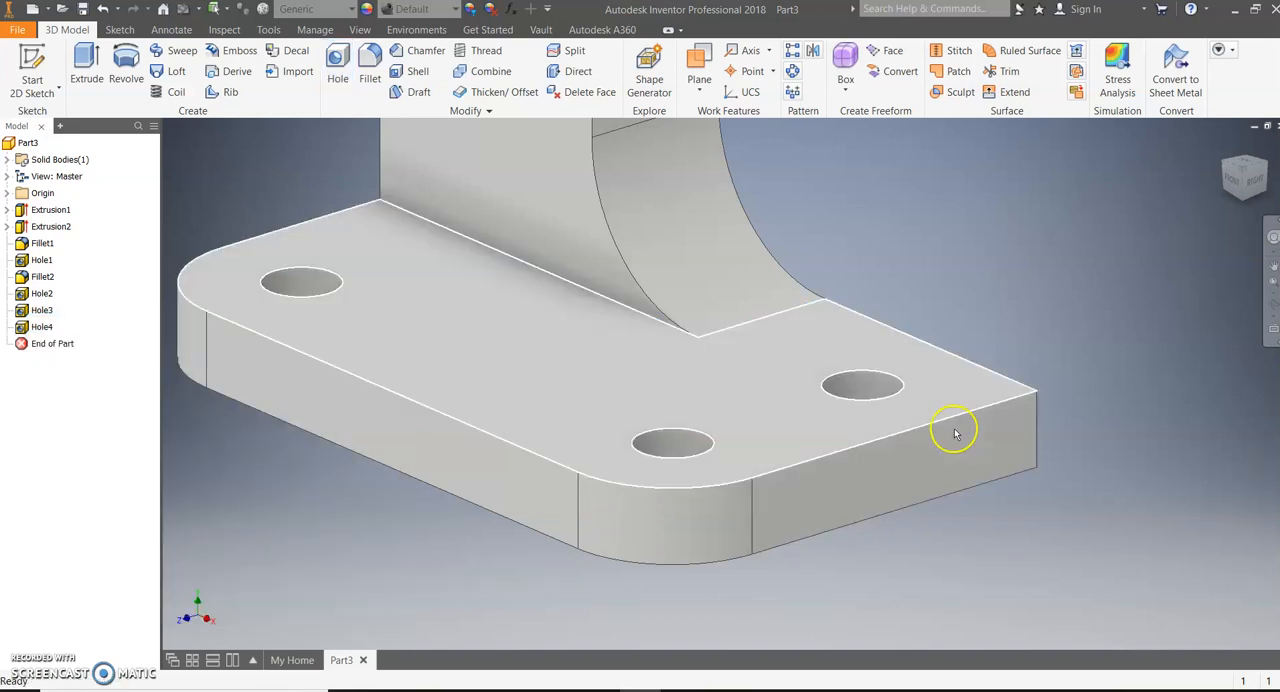
{"action": "scroll", "coordinate": [841, 412], "scroll_direction": "down", "scroll_amount": 5}
{"action": "scroll", "coordinate": [841, 412], "scroll_direction": "up", "scroll_amount": 10}
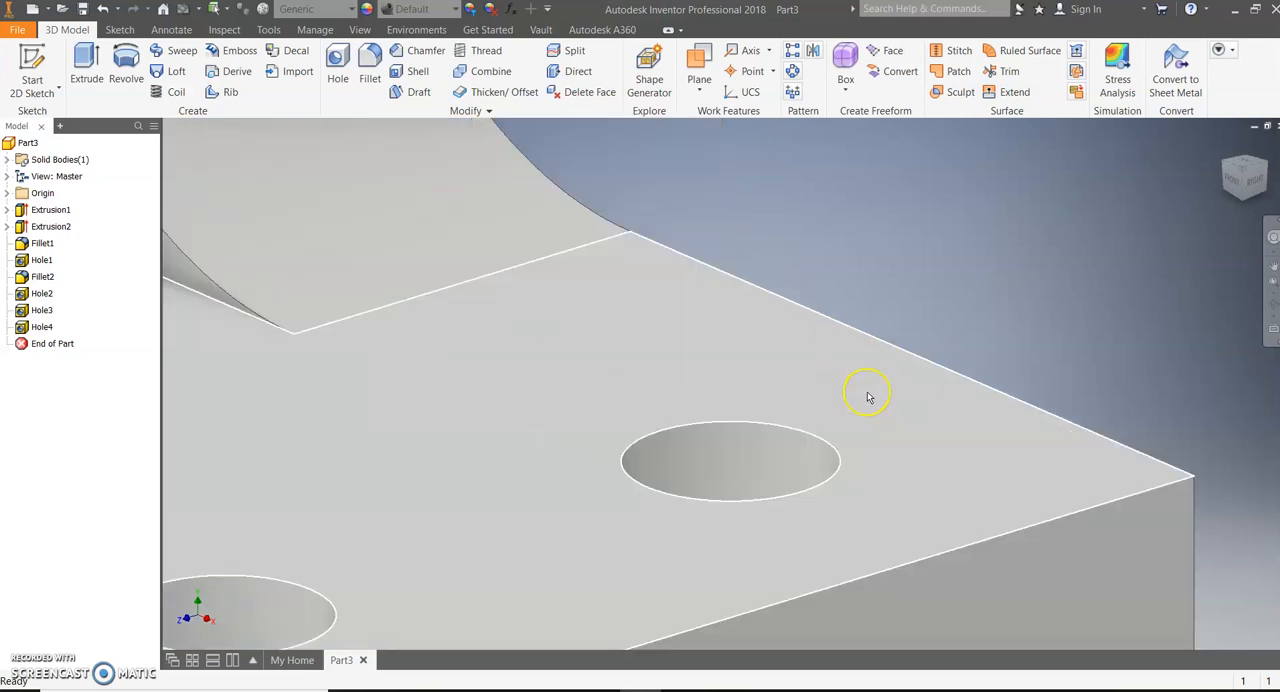
{"action": "scroll", "coordinate": [869, 397], "scroll_direction": "down", "scroll_amount": 4}
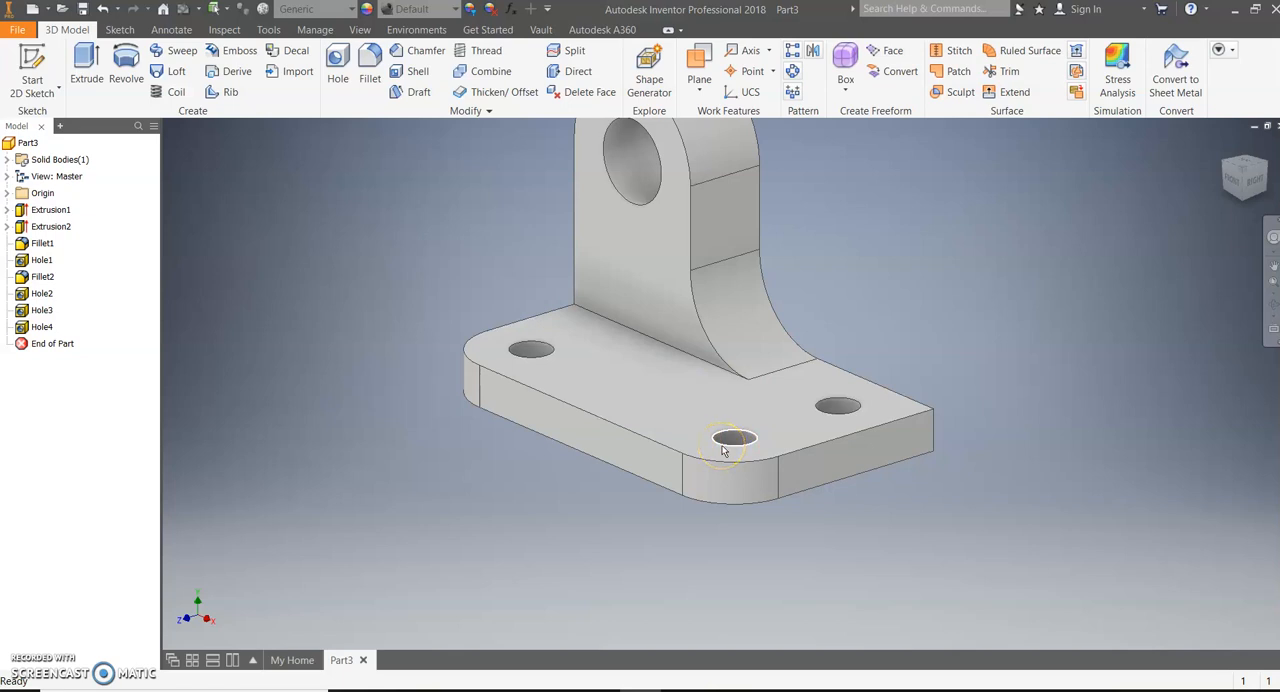
{"action": "scroll", "coordinate": [725, 448], "scroll_direction": "down", "scroll_amount": 5}
{"action": "scroll", "coordinate": [757, 436], "scroll_direction": "up", "scroll_amount": 2}
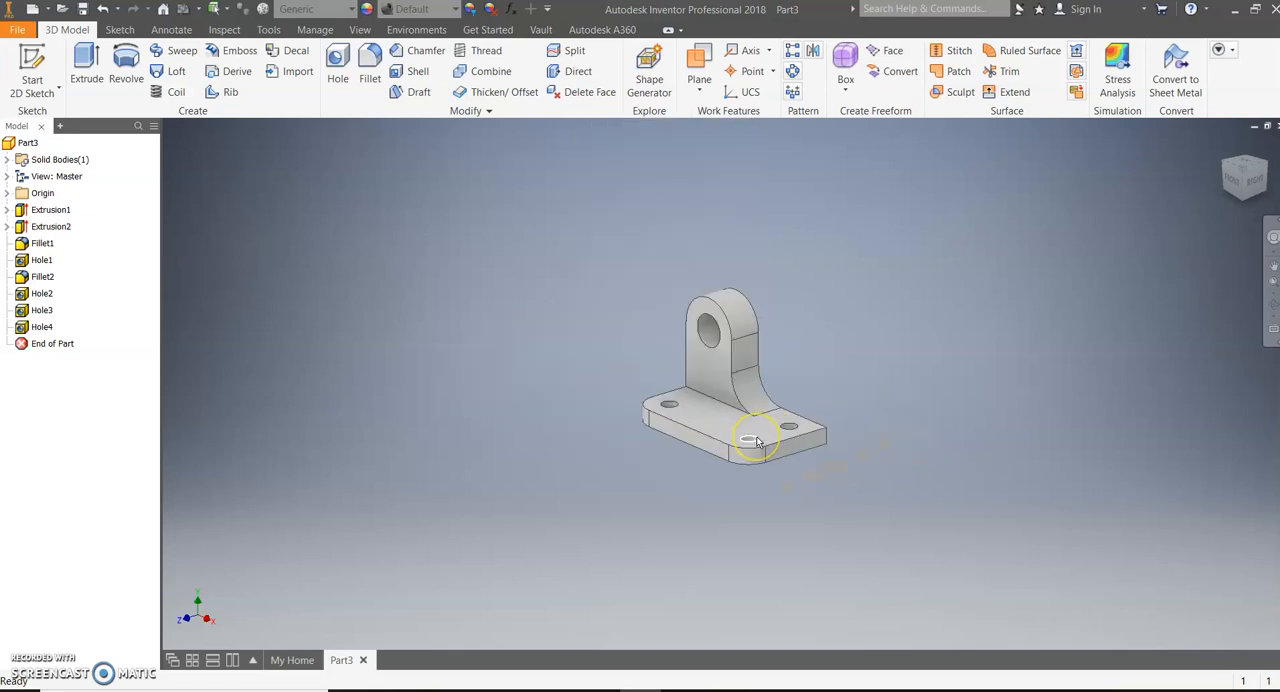
{"action": "scroll", "coordinate": [757, 442], "scroll_direction": "up", "scroll_amount": 3}
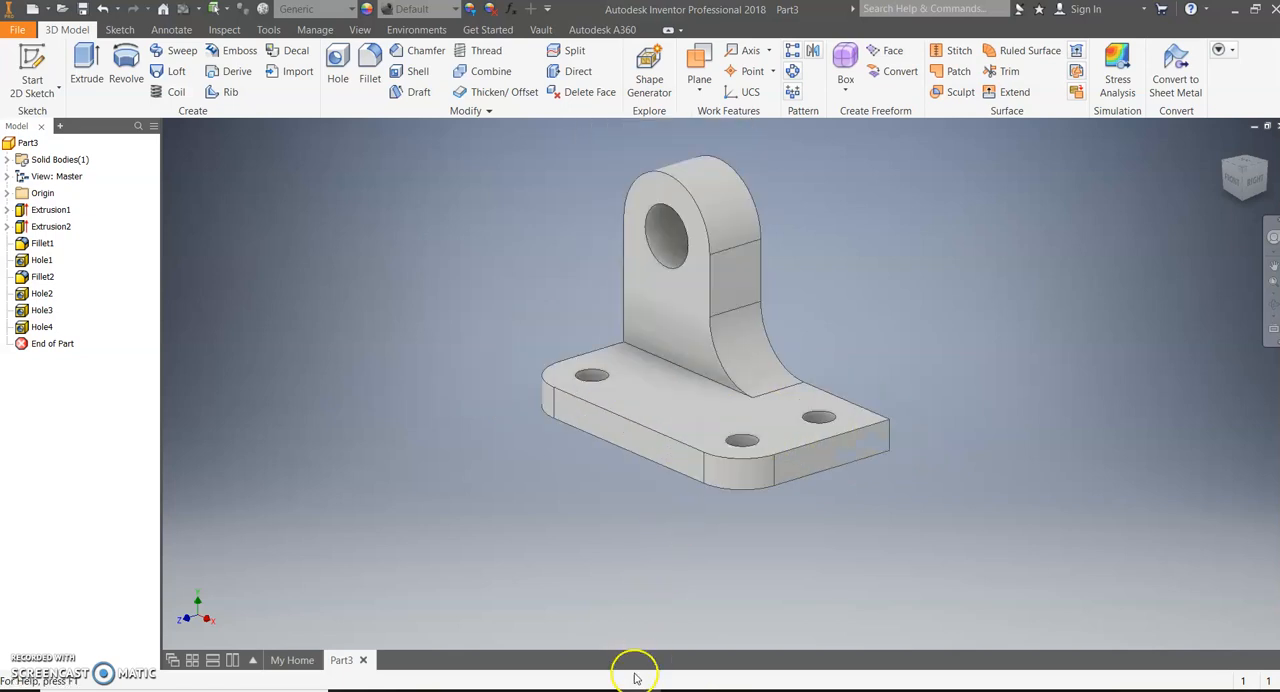
Switch to the 20 Isometric Sketches PDF in Adobe Acrobat Reader to compare the bracket with sketch 15, and return to Inventor
{"action": "mouse_move", "coordinate": [610, 688]}
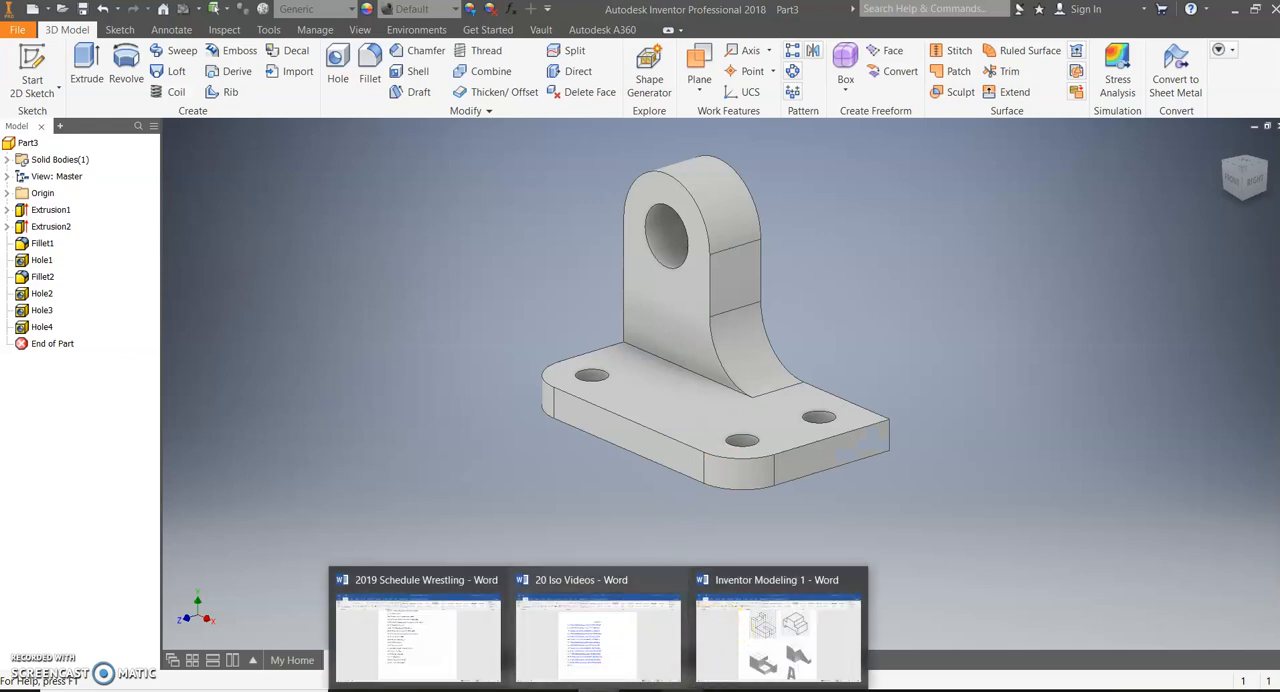
{"action": "left_click", "coordinate": [764, 689]}
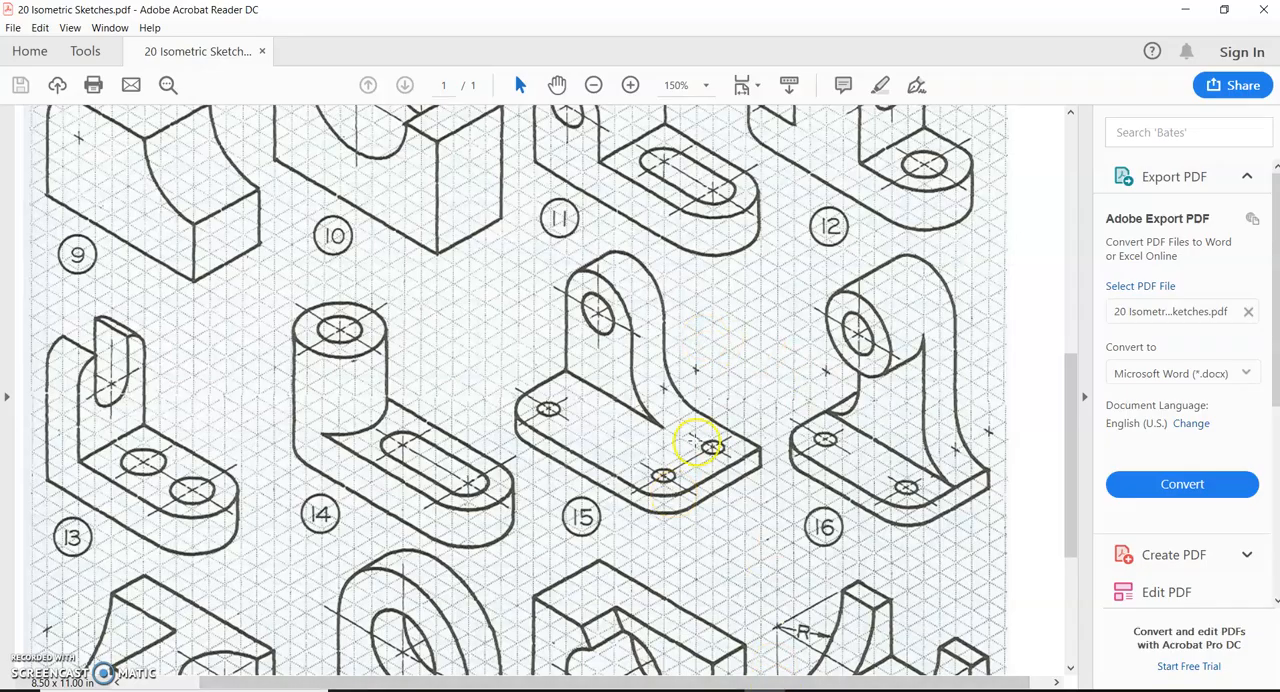
{"action": "left_click", "coordinate": [641, 689]}
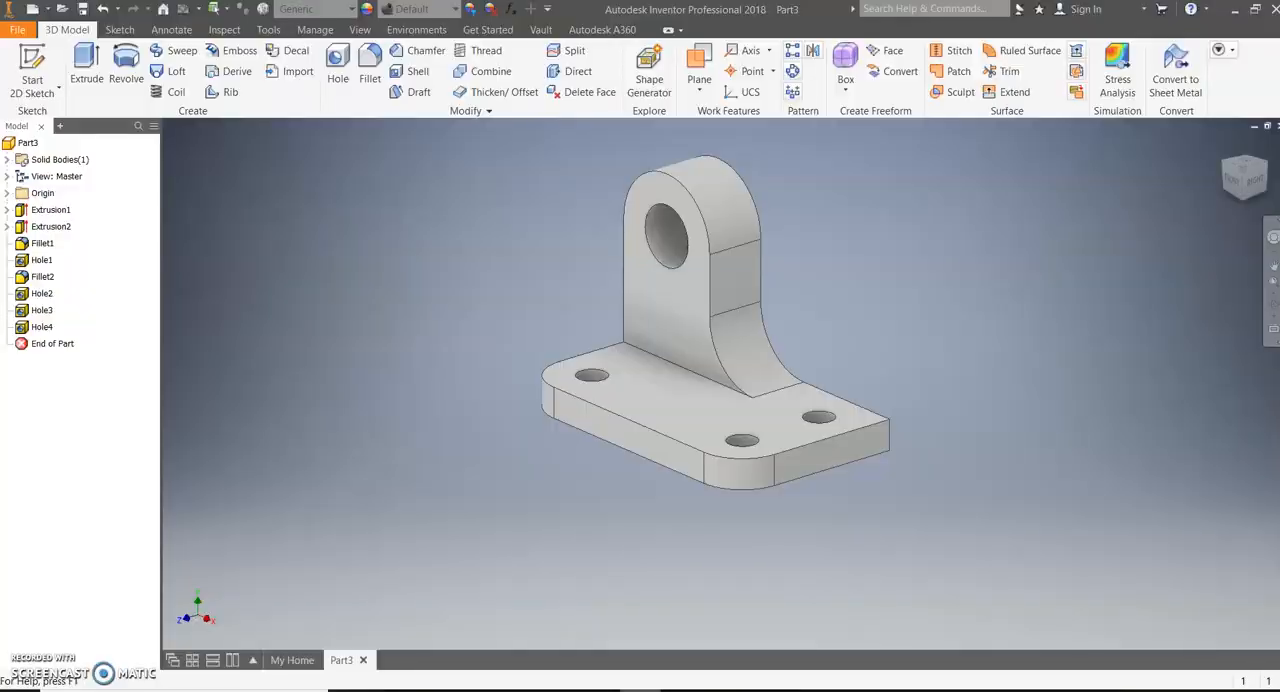